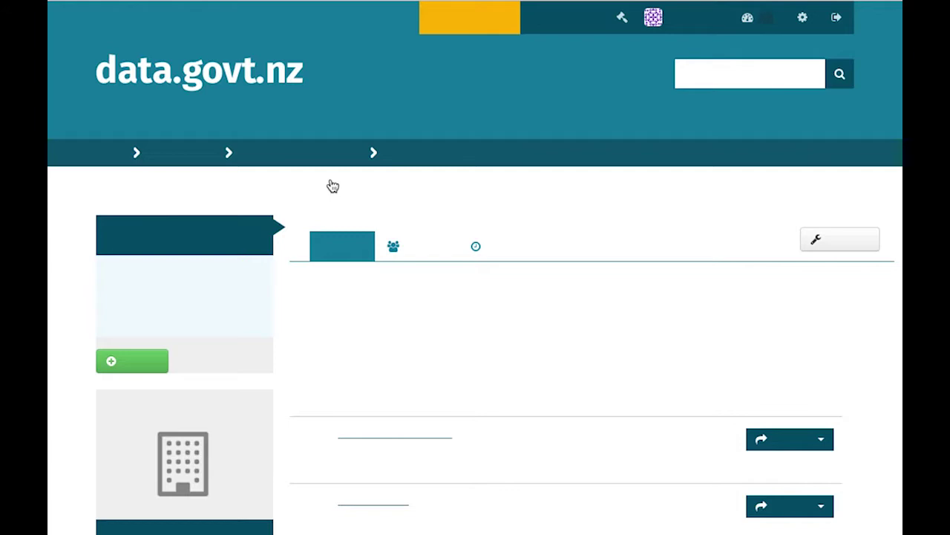
Open the preview of the GeoJSON resource listed under the Bus Routes dataset's Data and Resources.
scroll(436, 171, "down", 1)
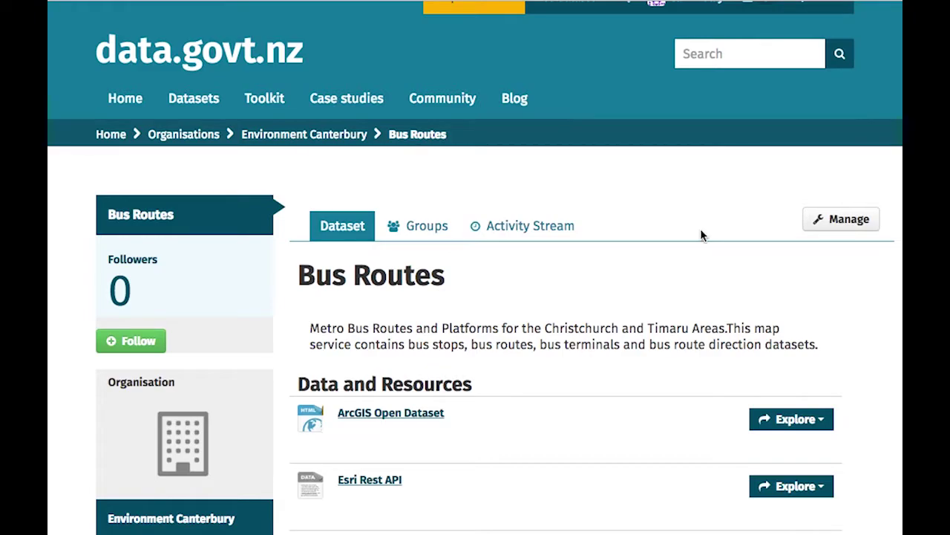
scroll(700, 231, "down", 3)
scroll(700, 230, "down", 4)
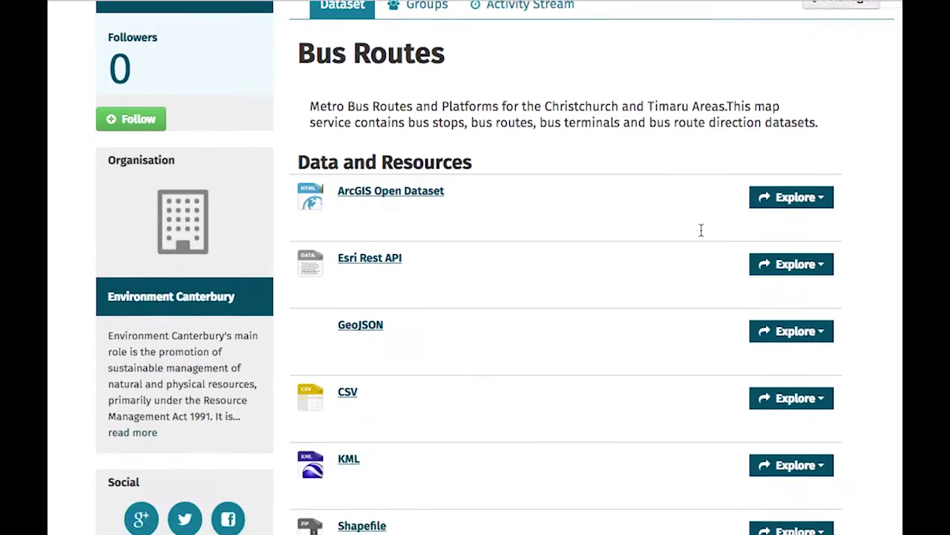
scroll(701, 231, "down", 1)
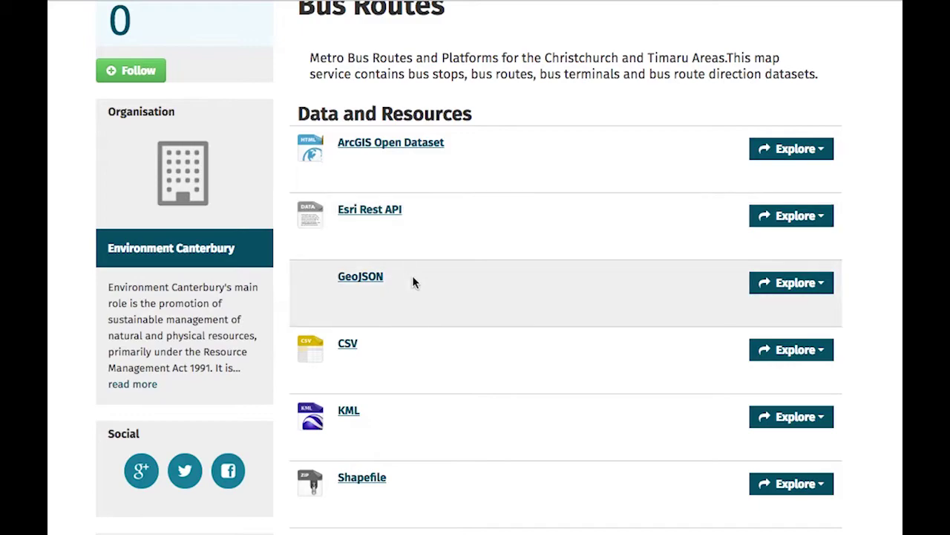
scroll(437, 156, "up", 1)
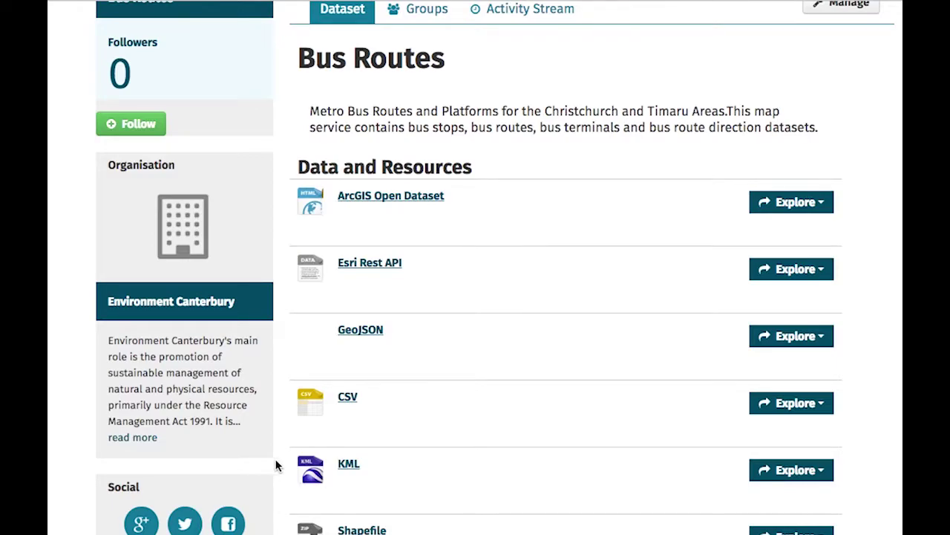
scroll(492, 434, "down", 1)
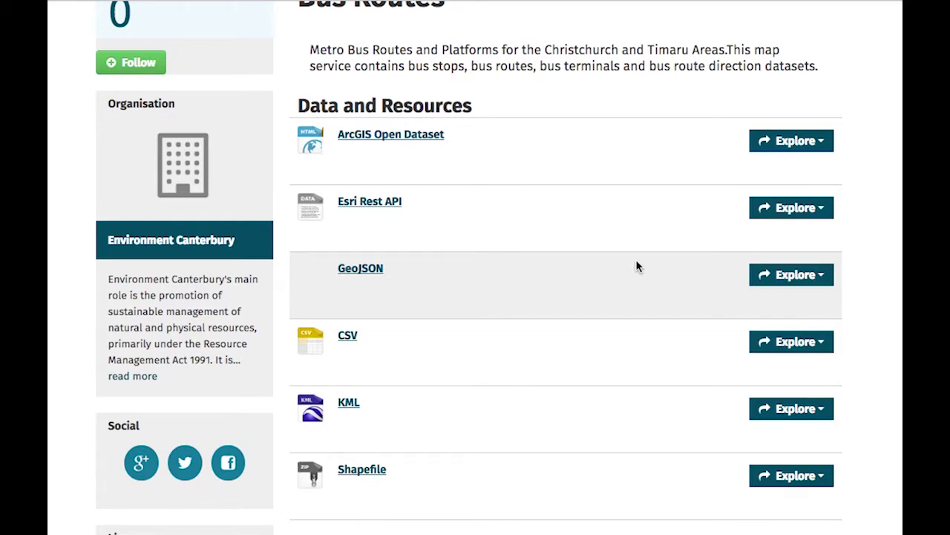
left_click(817, 277)
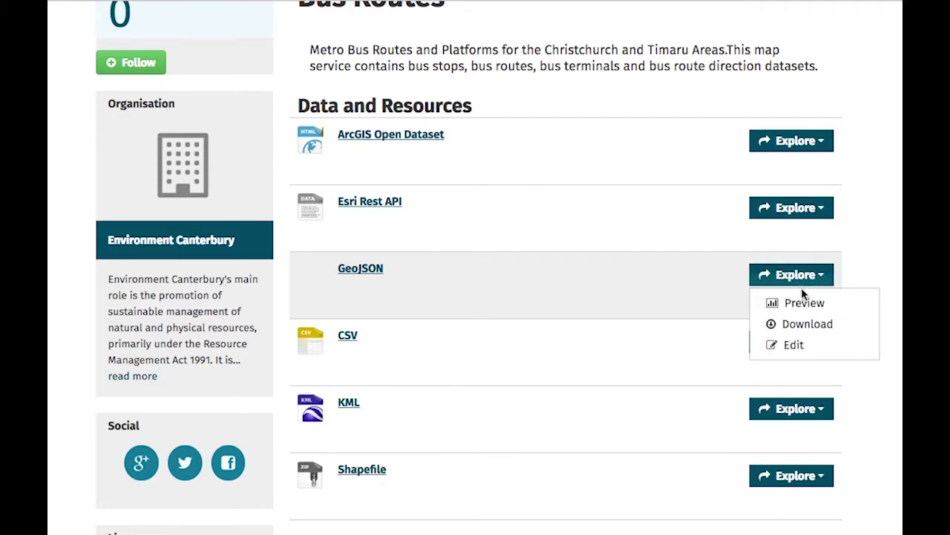
left_click(663, 284)
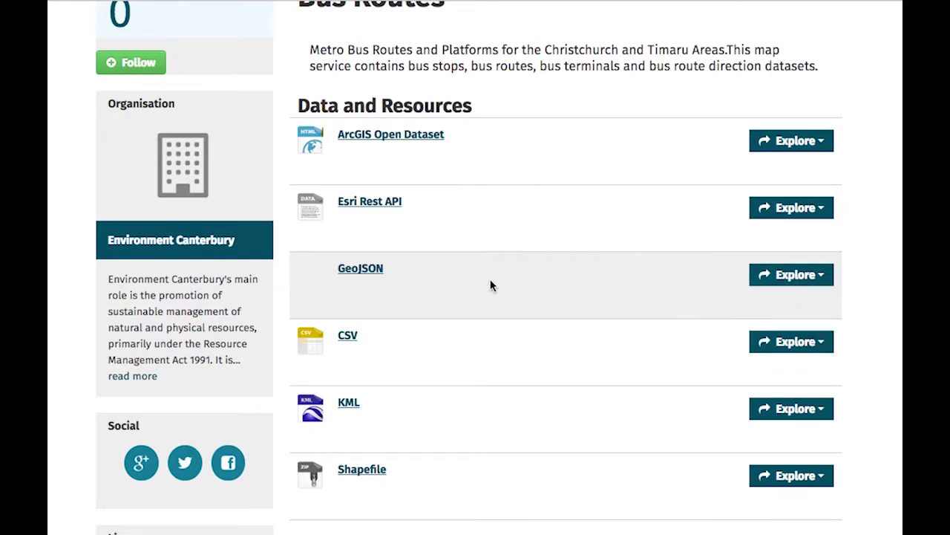
left_click(808, 277)
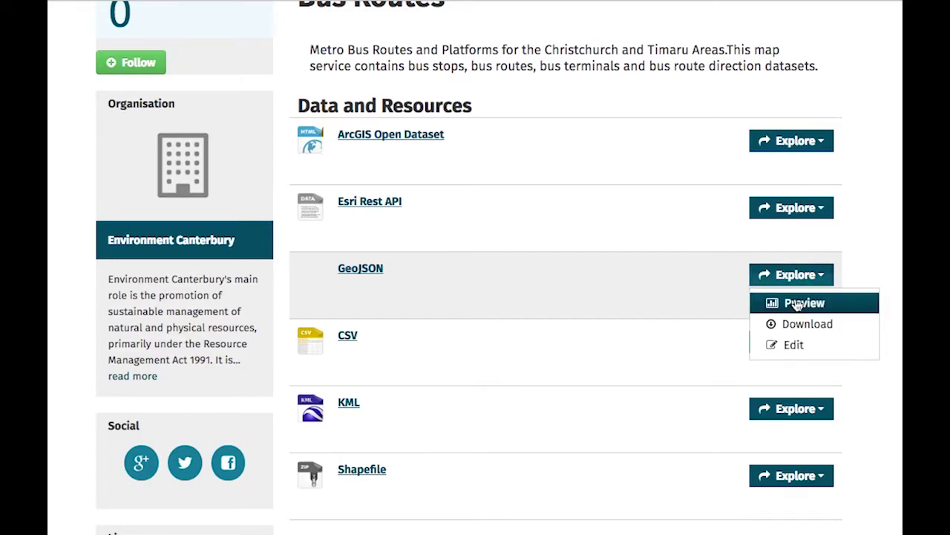
left_click(803, 305)
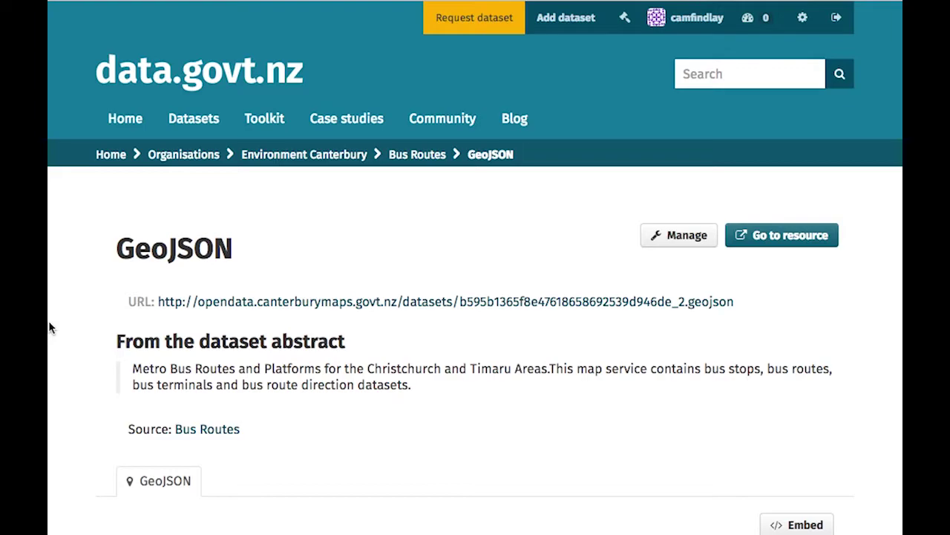
Enlarge the bus route map around Christchurch and show the attributes of the route line near the airport.
scroll(49, 323, "down", 5)
scroll(48, 320, "down", 5)
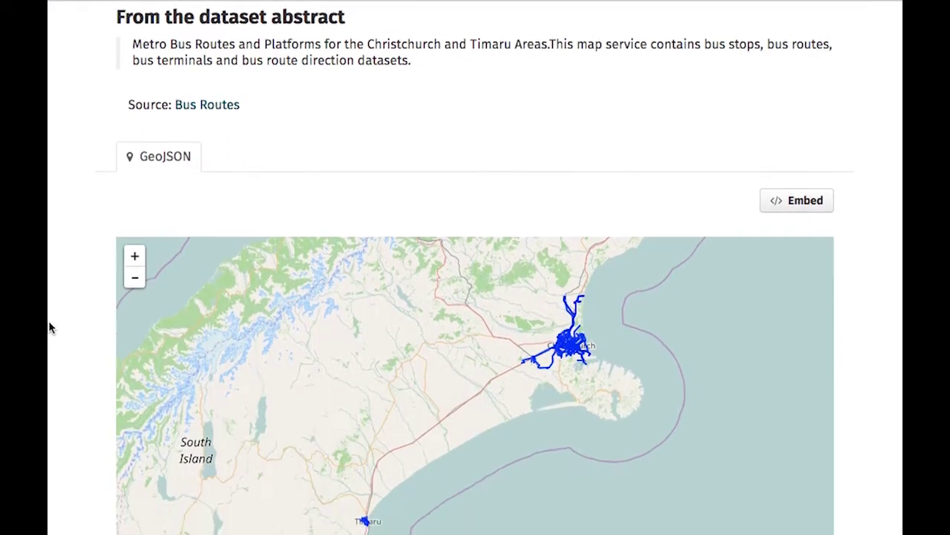
scroll(584, 305, "up", 2)
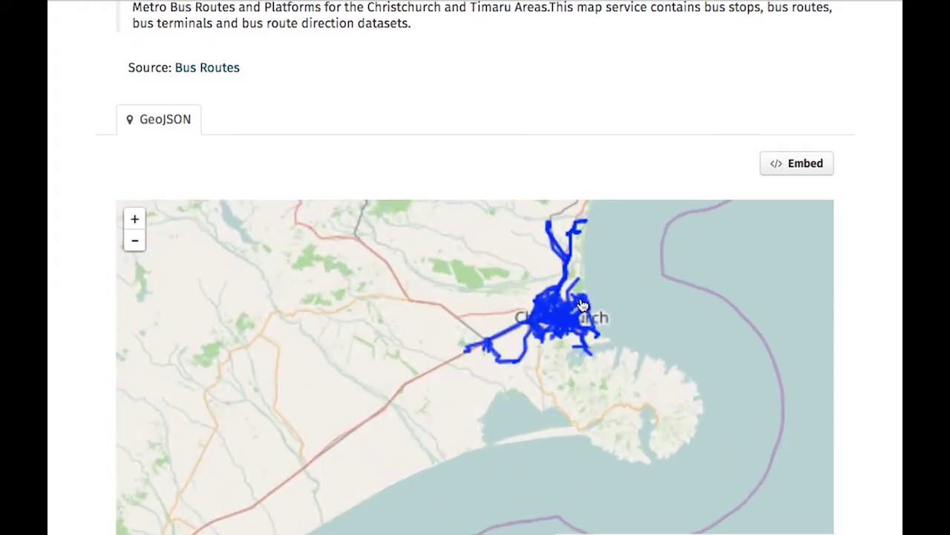
scroll(584, 305, "down", 2)
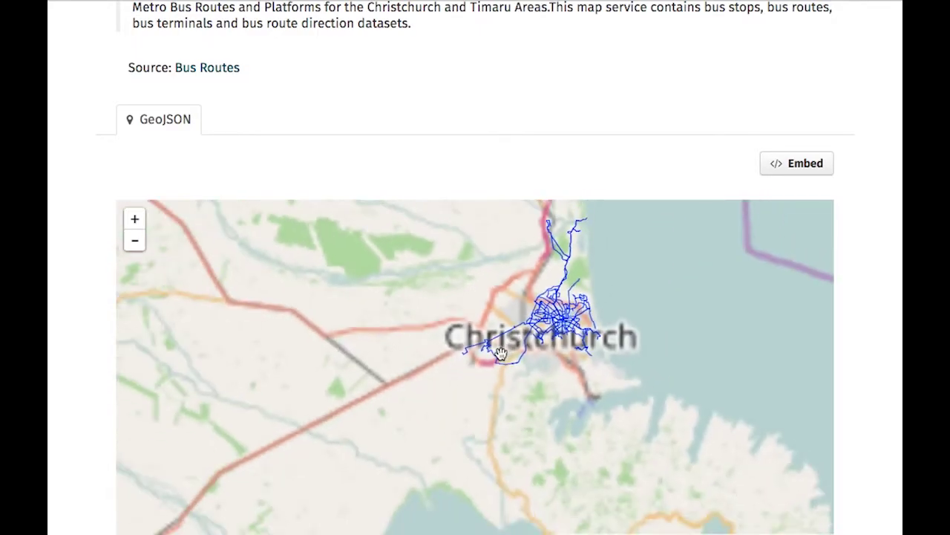
scroll(565, 304, "up", 3)
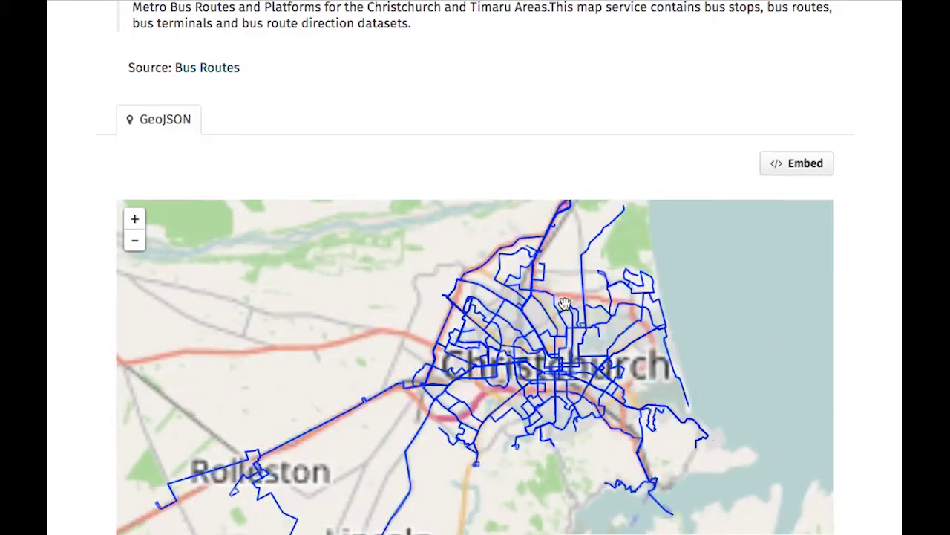
scroll(565, 305, "up", 2)
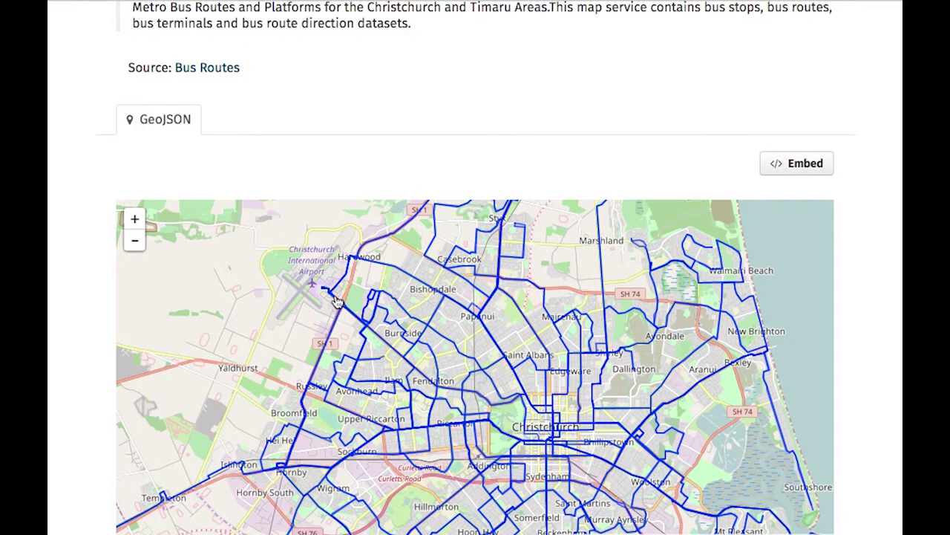
left_click(362, 325)
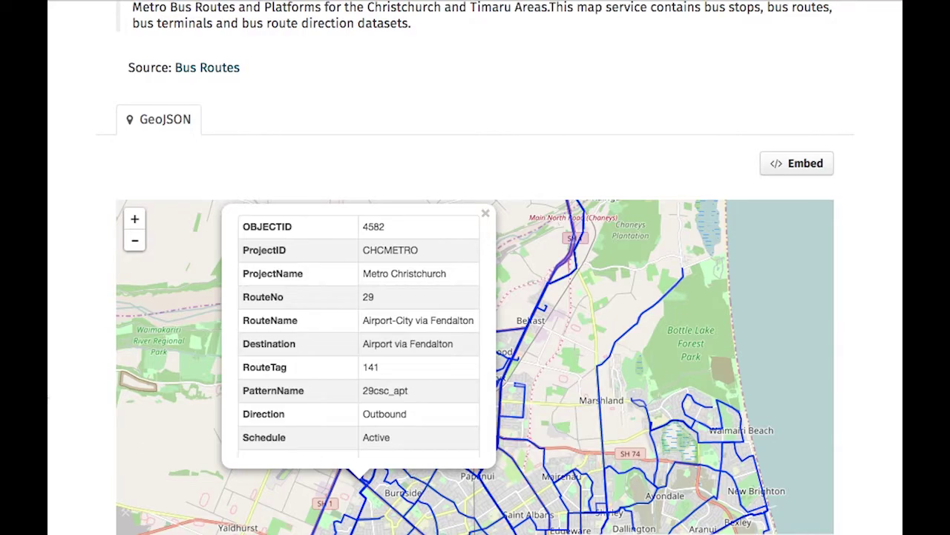
Review the GeoJSON resource page with its map preview and return to the parent Bus Routes dataset.
scroll(453, 290, "up", 5)
left_click(802, 195)
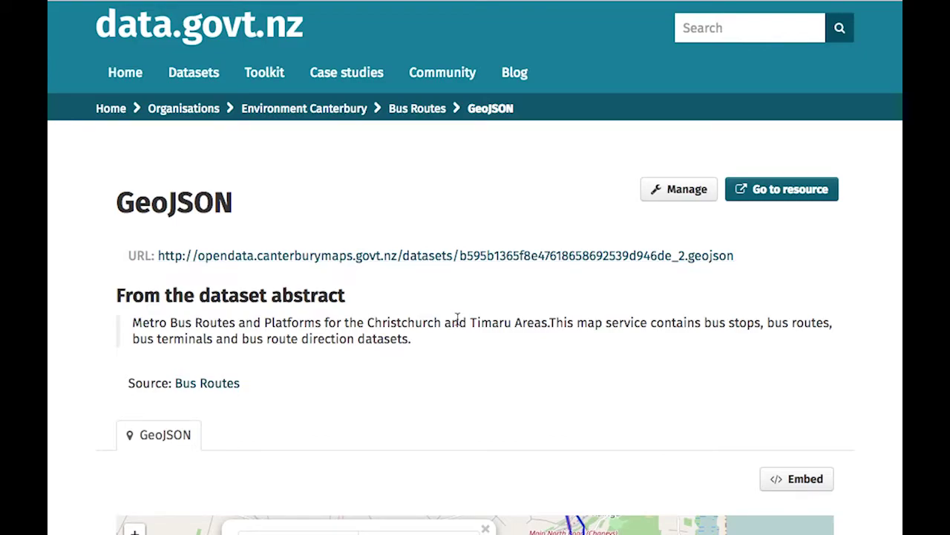
scroll(458, 321, "down", 4)
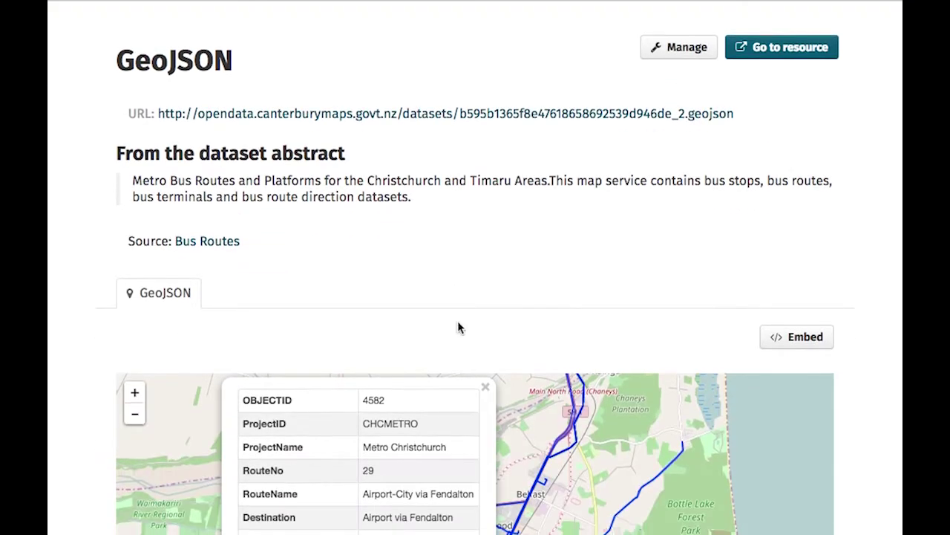
scroll(458, 324, "up", 2)
scroll(409, 193, "down", 5)
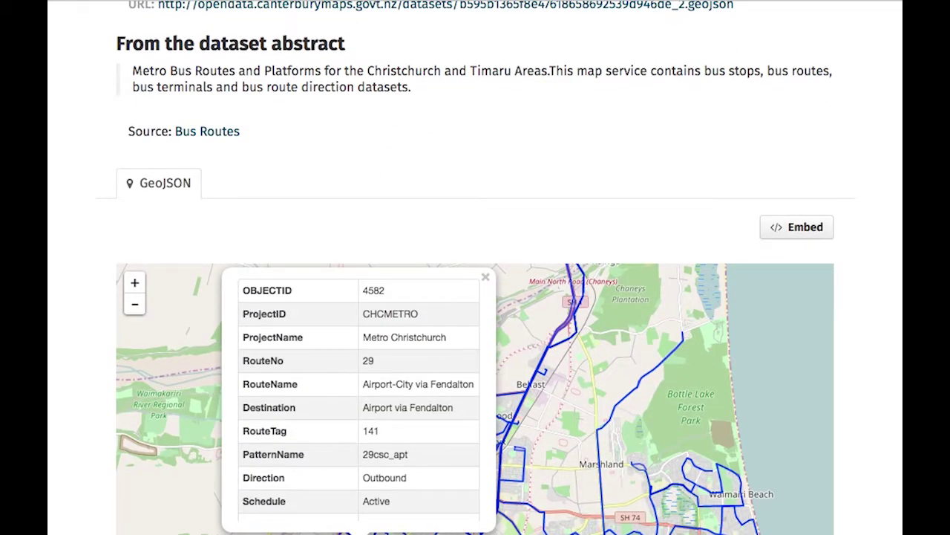
scroll(268, 100, "down", 4)
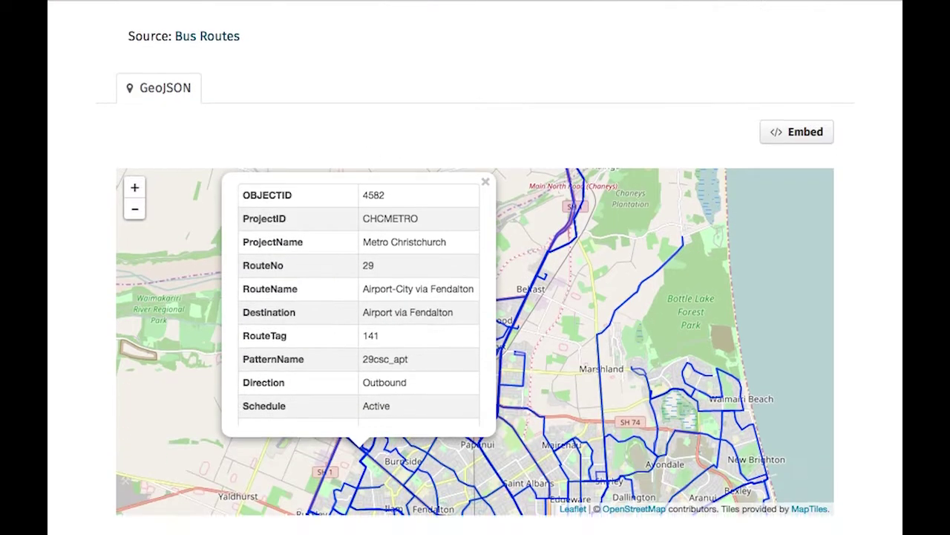
scroll(268, 100, "up", 8)
left_click(409, 17)
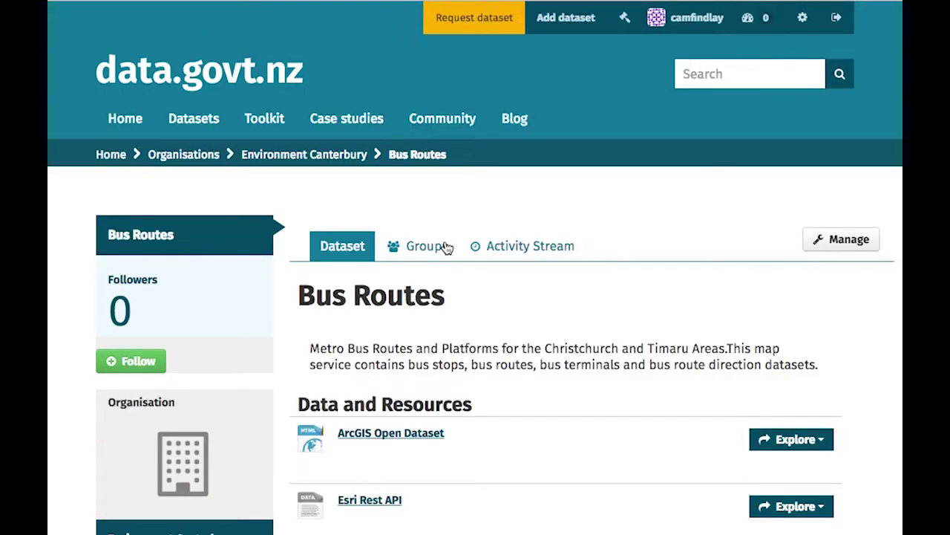
Open the source link given in the Bus Routes dataset's Additional Info table.
scroll(541, 333, "down", 4)
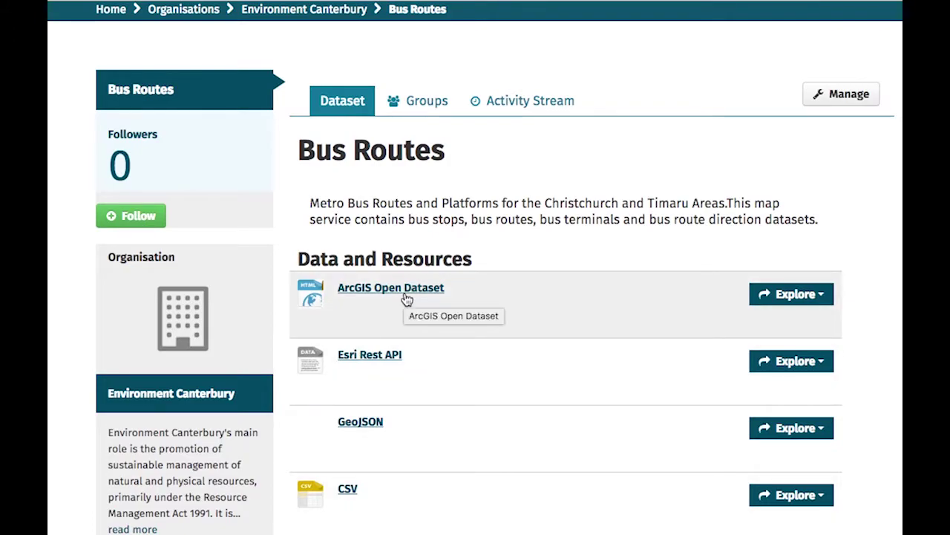
scroll(558, 272, "down", 15)
scroll(558, 272, "down", 5)
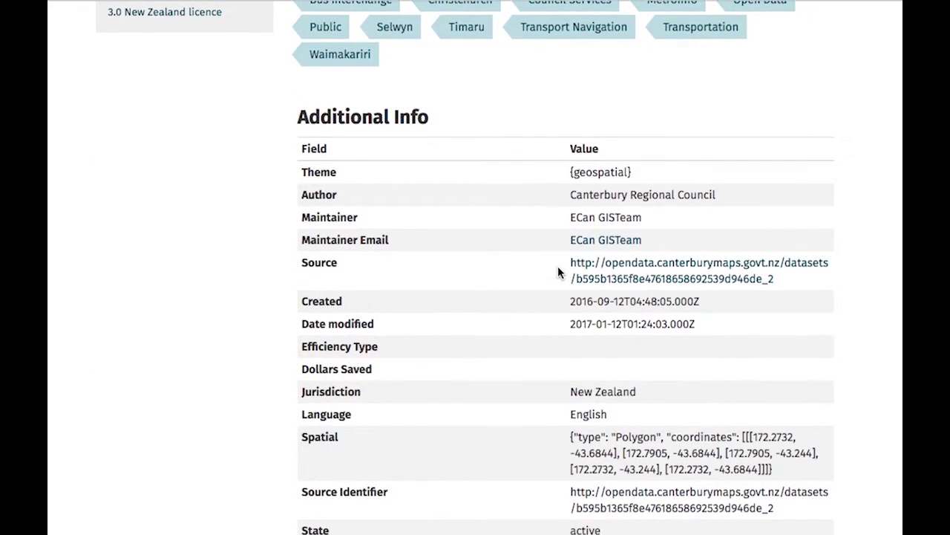
left_click(623, 268)
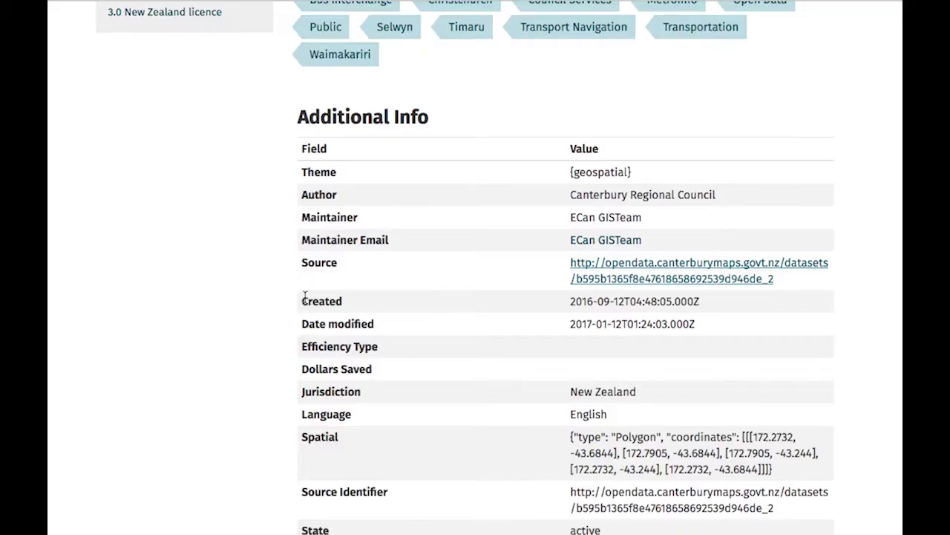
Go to the data.govt.nz harvest page and look over the list of harvest sources.
scroll(305, 296, "up", 15)
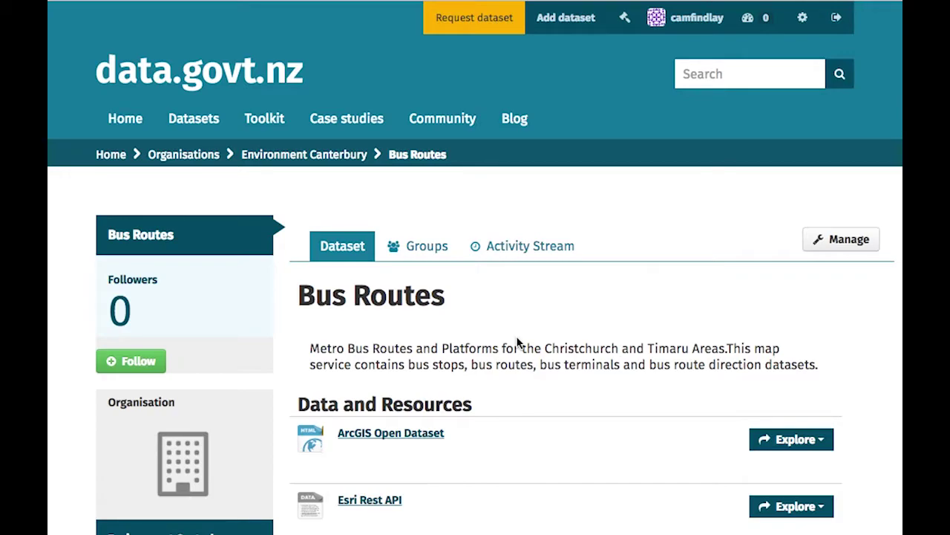
scroll(475, 267, "down", 3)
scroll(475, 267, "up", 3)
type("harvest")
key("Return")
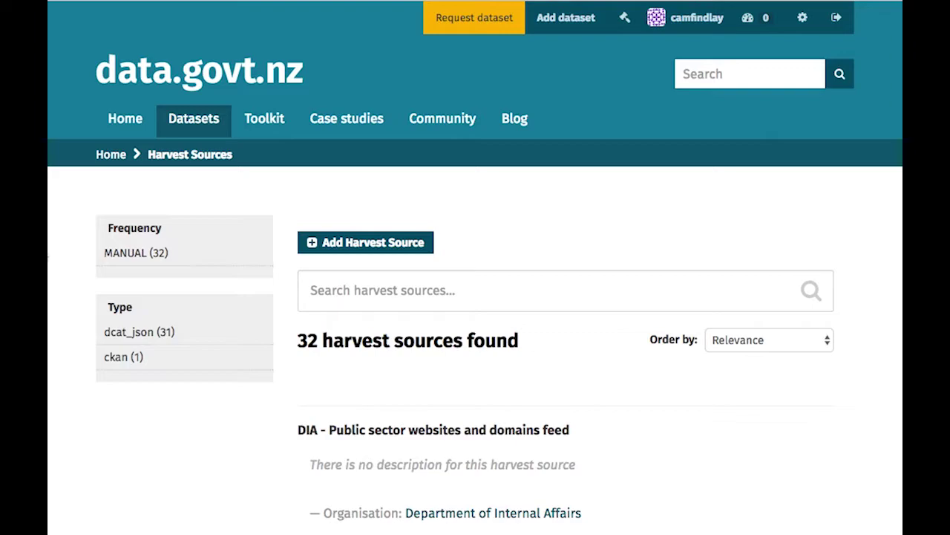
scroll(476, 267, "down", 2)
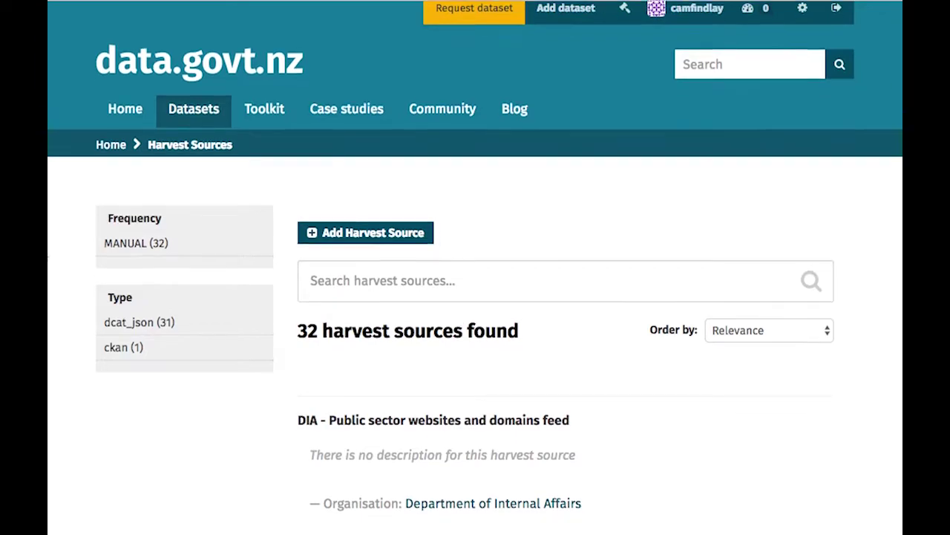
scroll(475, 268, "up", 1)
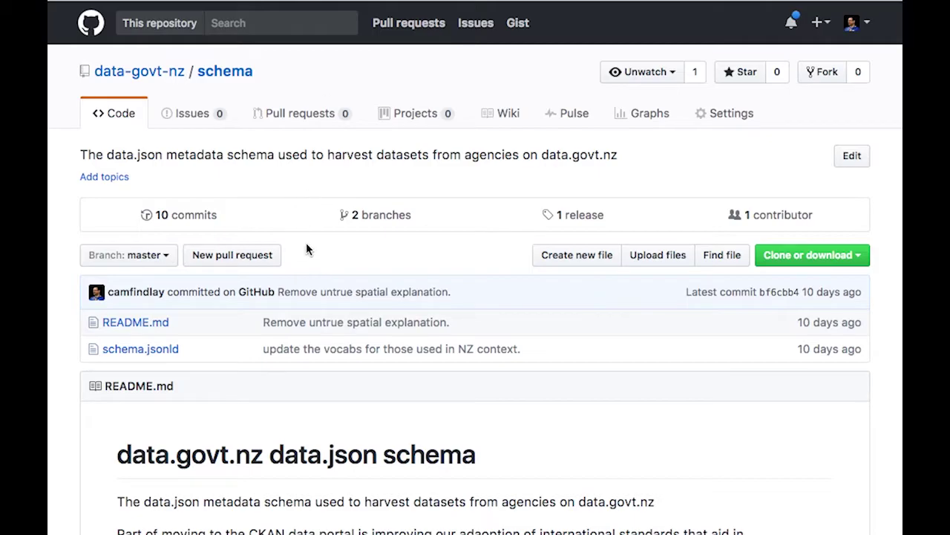
Examine the Dataset and Distribution field tables in the README of the data-govt-nz schema repository on GitHub.
scroll(306, 245, "down", 5)
scroll(306, 242, "down", 8)
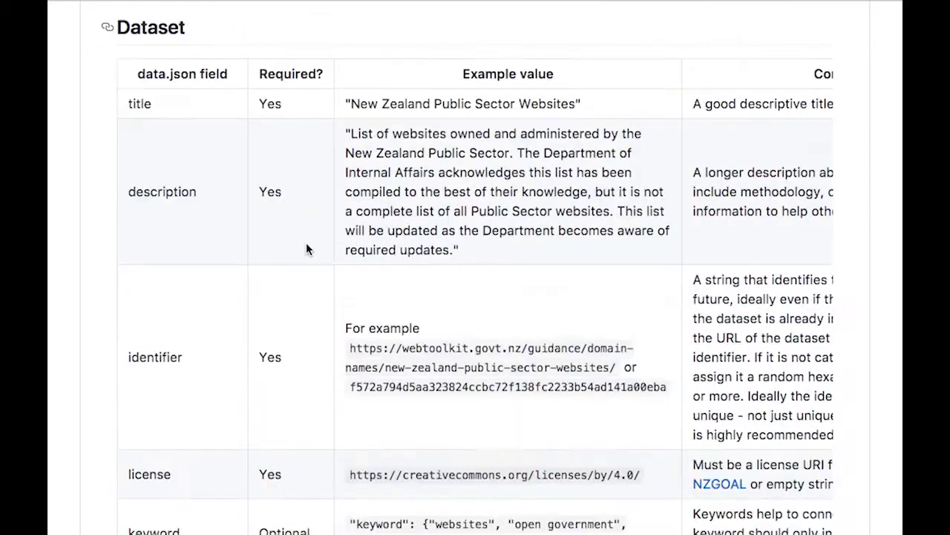
scroll(206, 121, "down", 12)
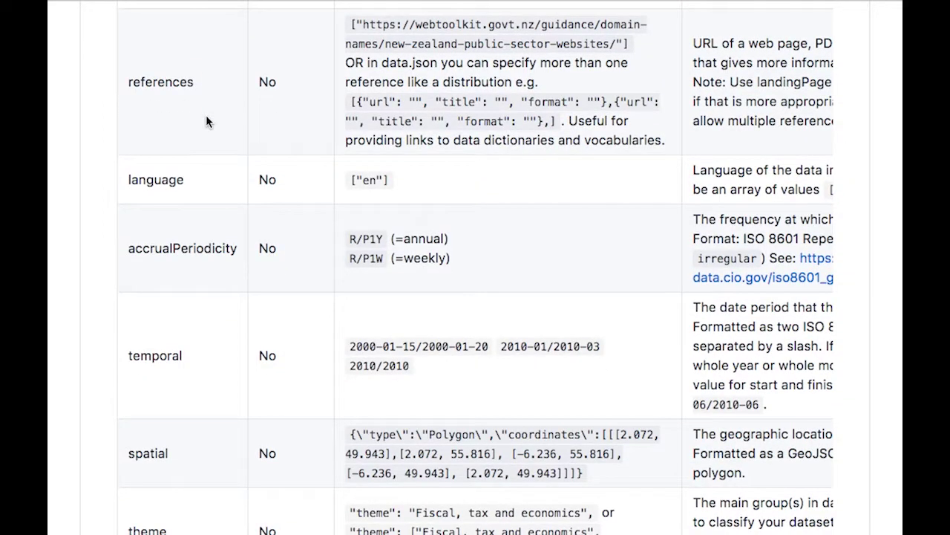
scroll(207, 121, "down", 3)
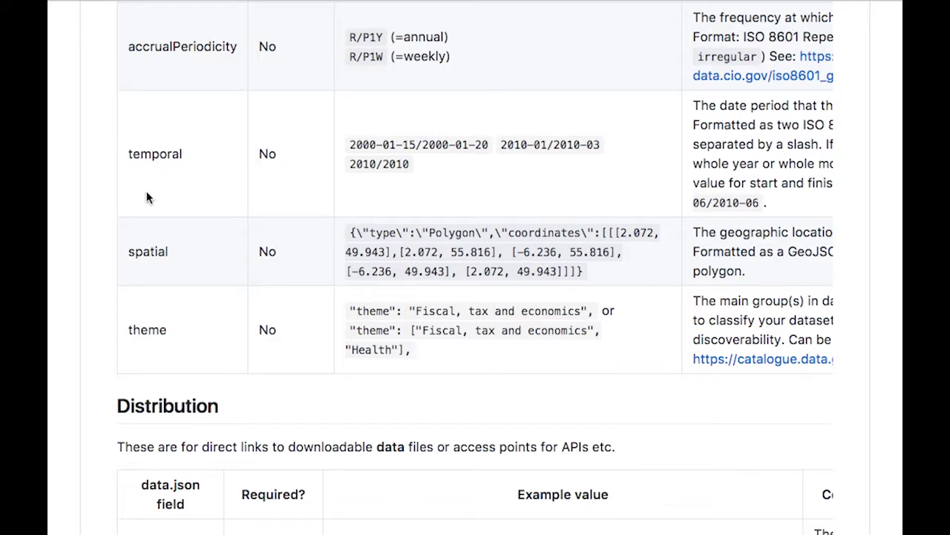
scroll(146, 197, "down", 2)
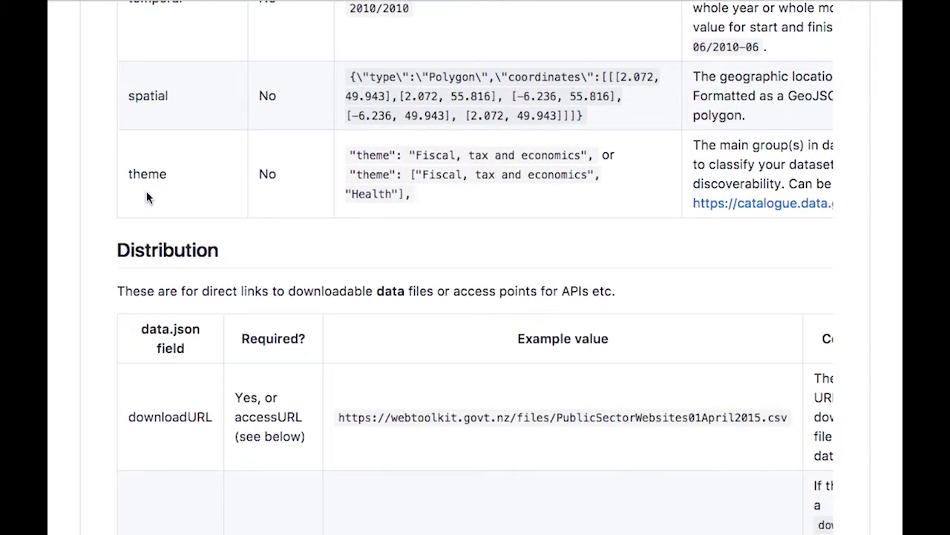
scroll(146, 191, "up", 10)
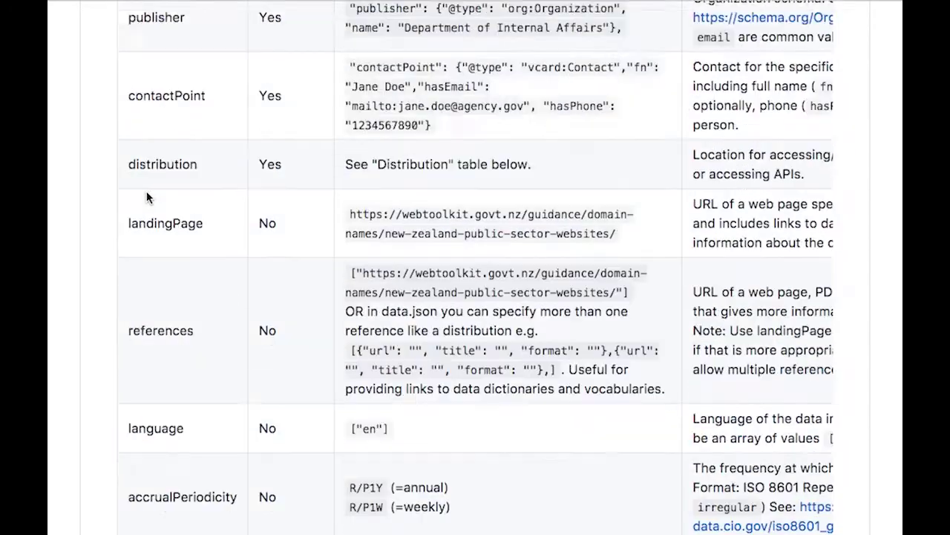
scroll(289, 254, "up", 15)
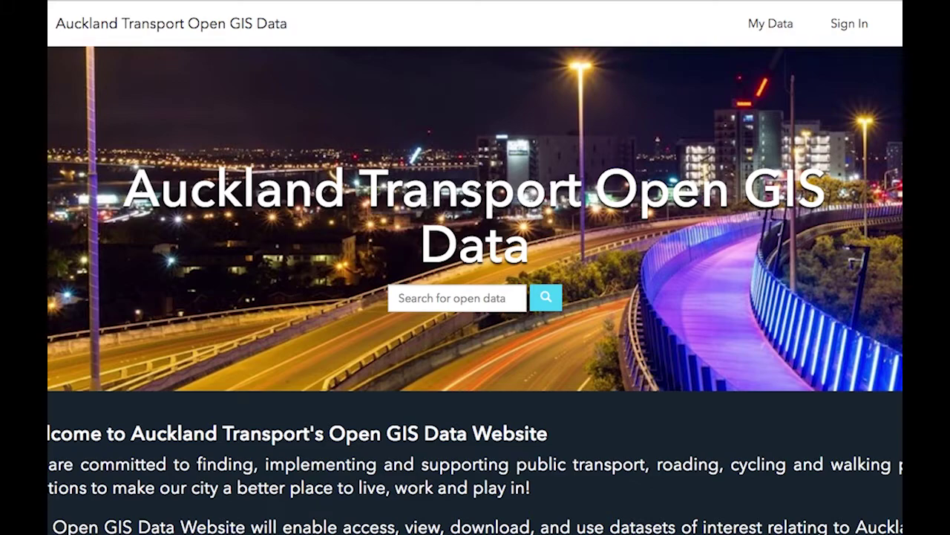
Open the data.json feed of the Auckland Transport Open GIS Data site at data-atgis.opendata.arcgis.com/data.json.
key("ctrl+l")
type("data/")
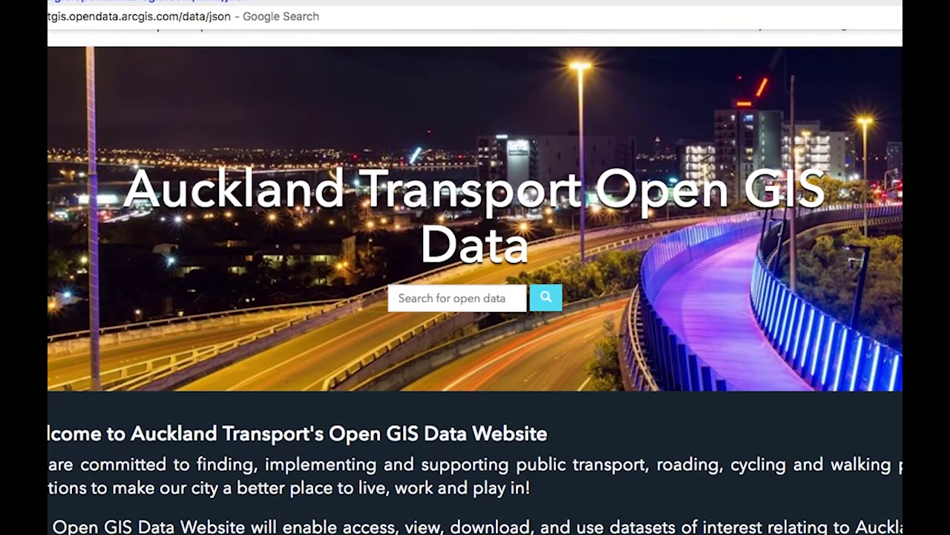
key("BackSpace")
type(".json")
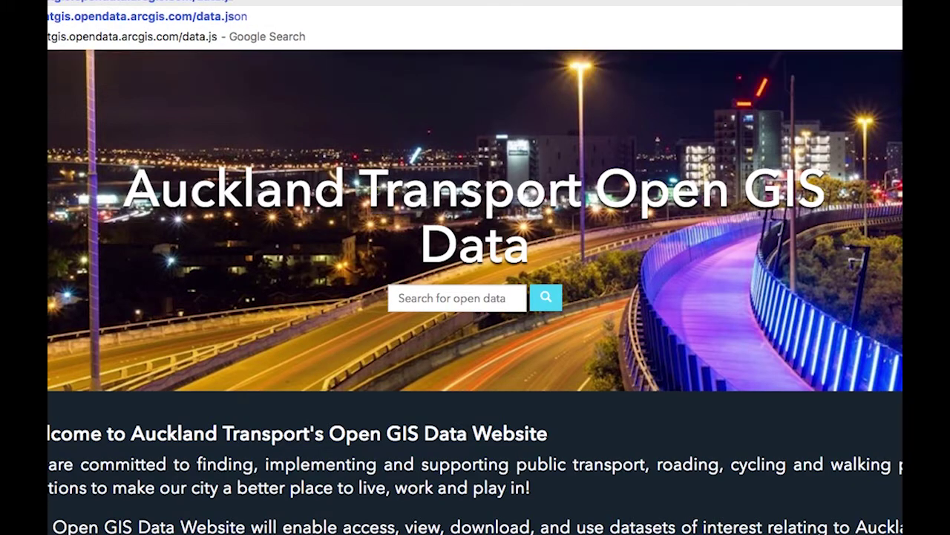
key("Return")
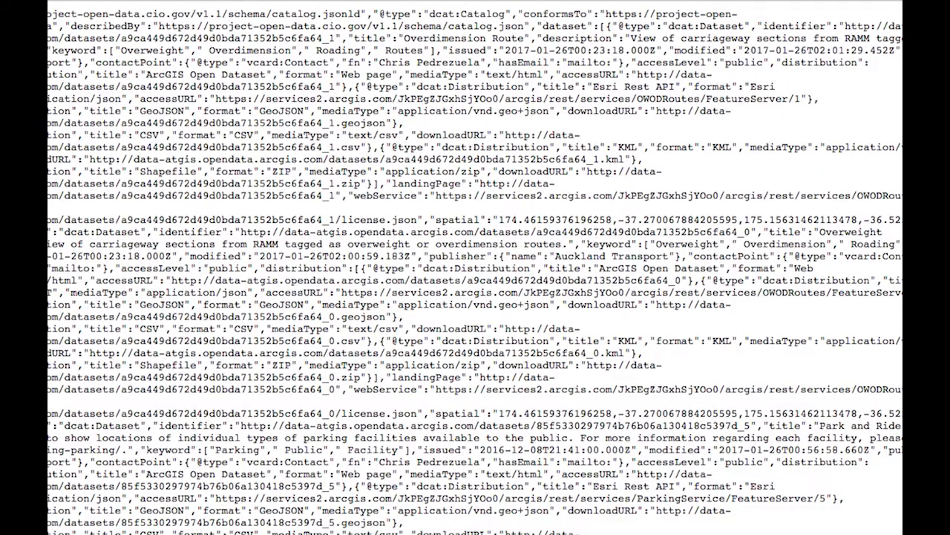
Return to the data.govt.nz harvest sources and open the Auckland Transport GIS Harvest source's settings for editing.
key("alt+Left")
scroll(392, 261, "down", 3)
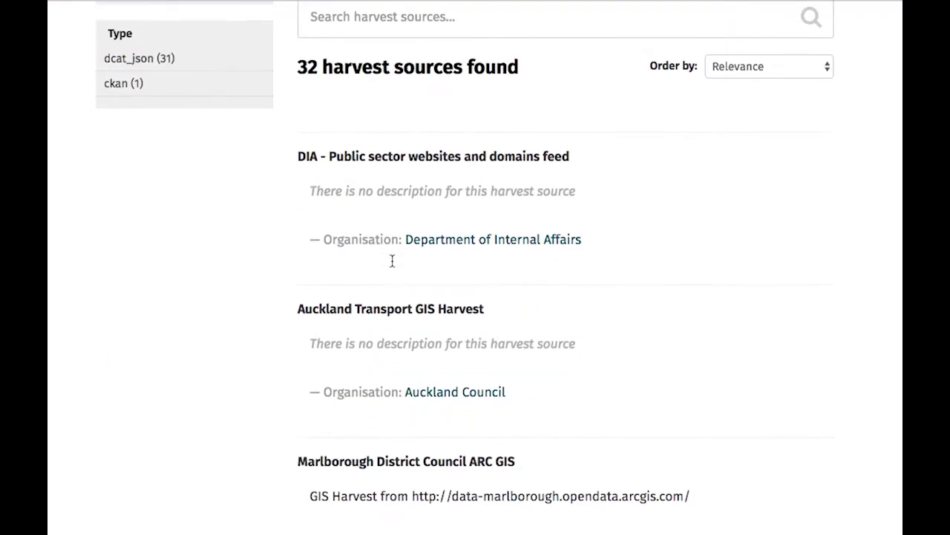
left_click(386, 311)
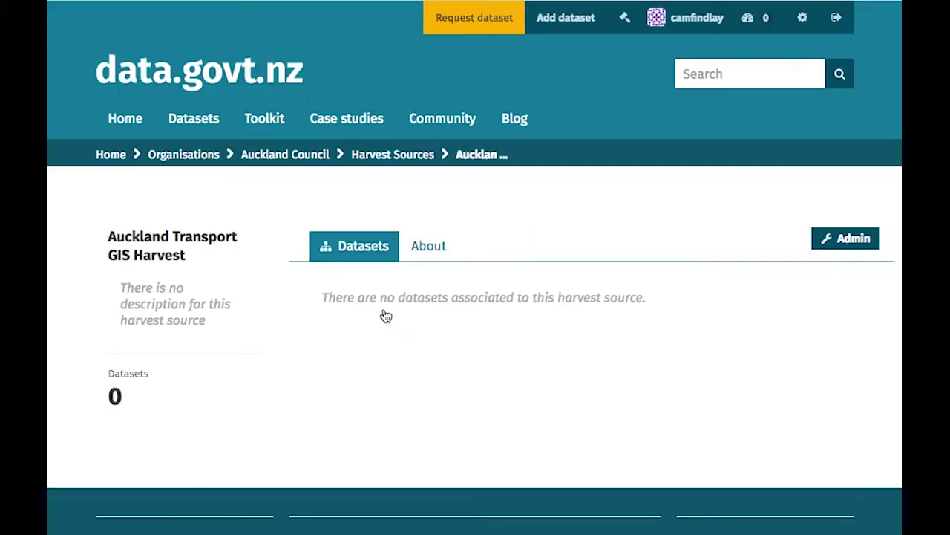
left_click(839, 245)
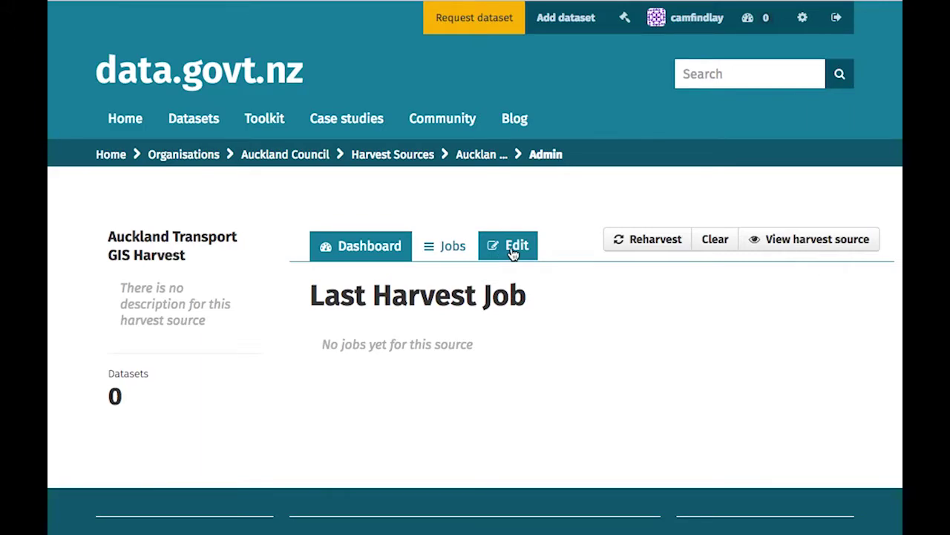
left_click(514, 252)
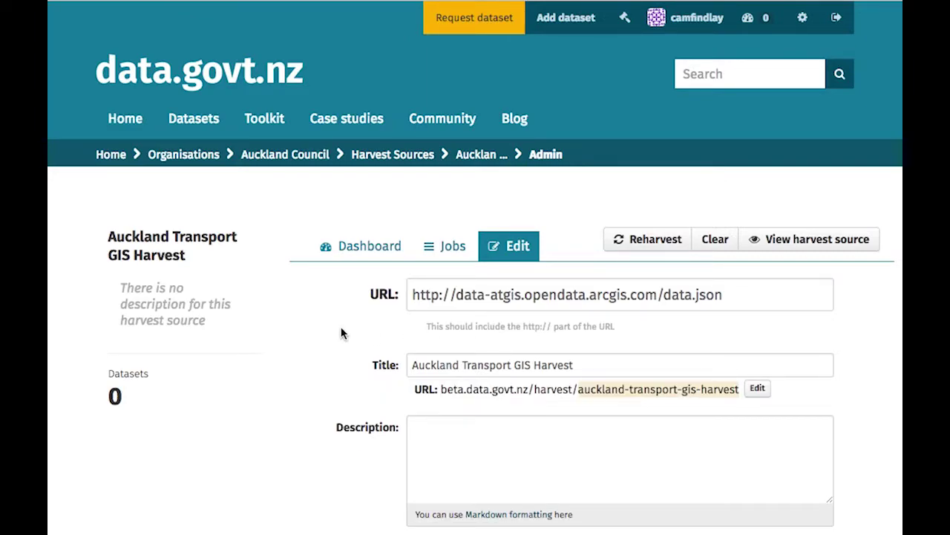
Review the feed URL and title in the Auckland Transport GIS Harvest settings.
scroll(341, 333, "down", 3)
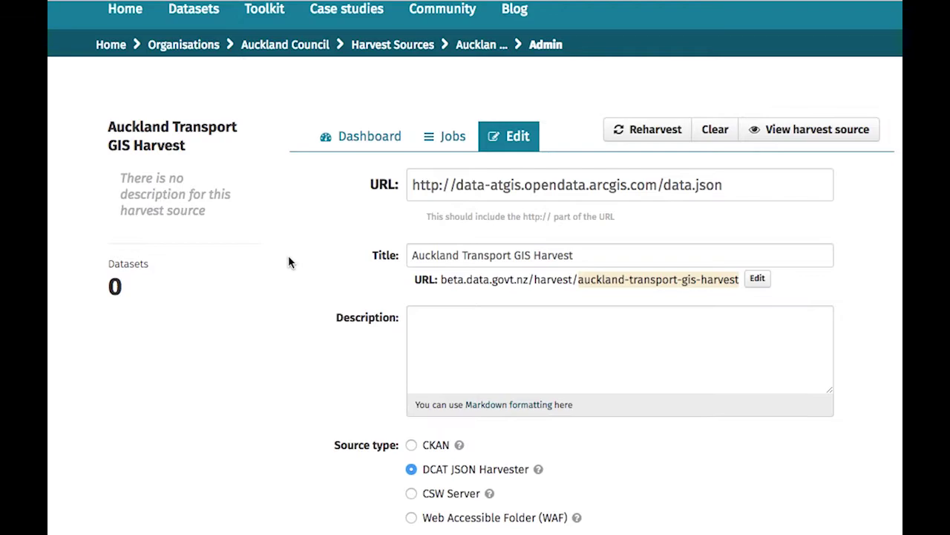
scroll(289, 256, "up", 2)
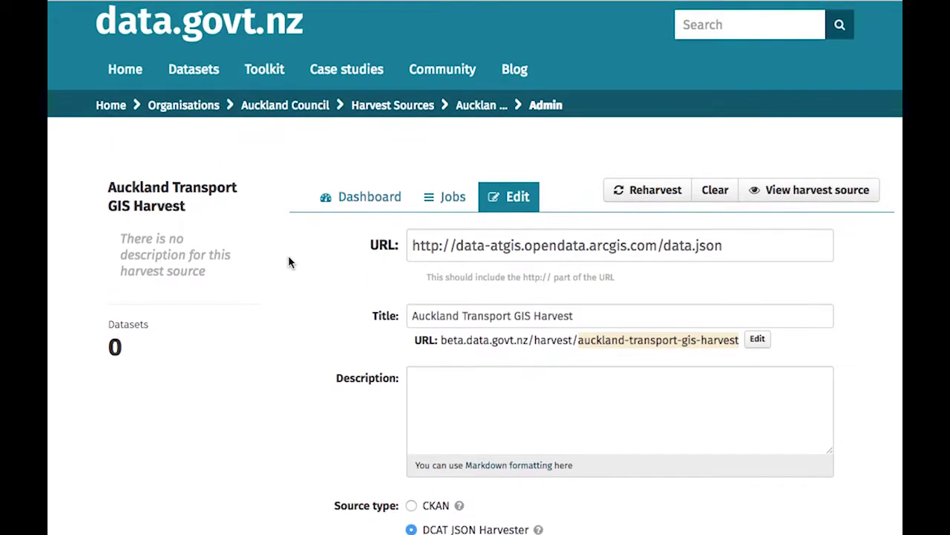
triple_click(448, 245)
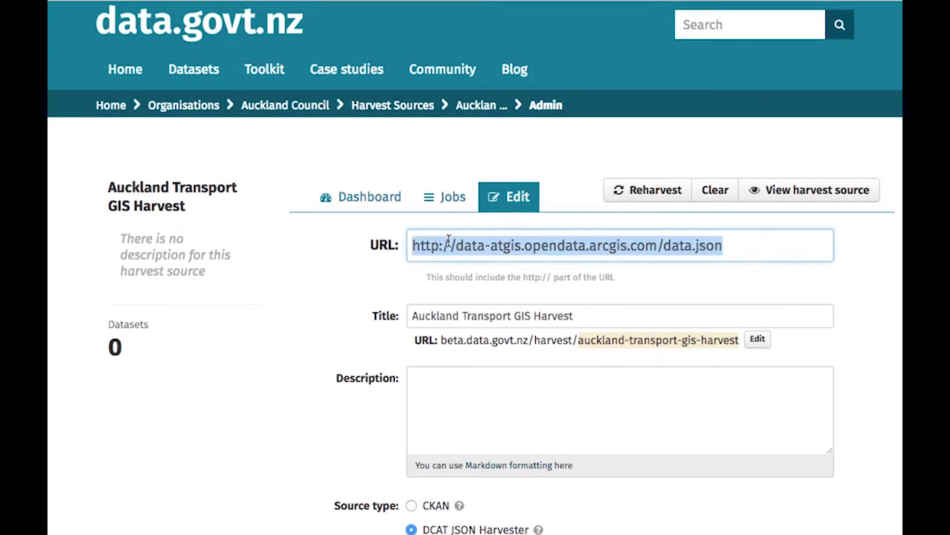
left_click(760, 247)
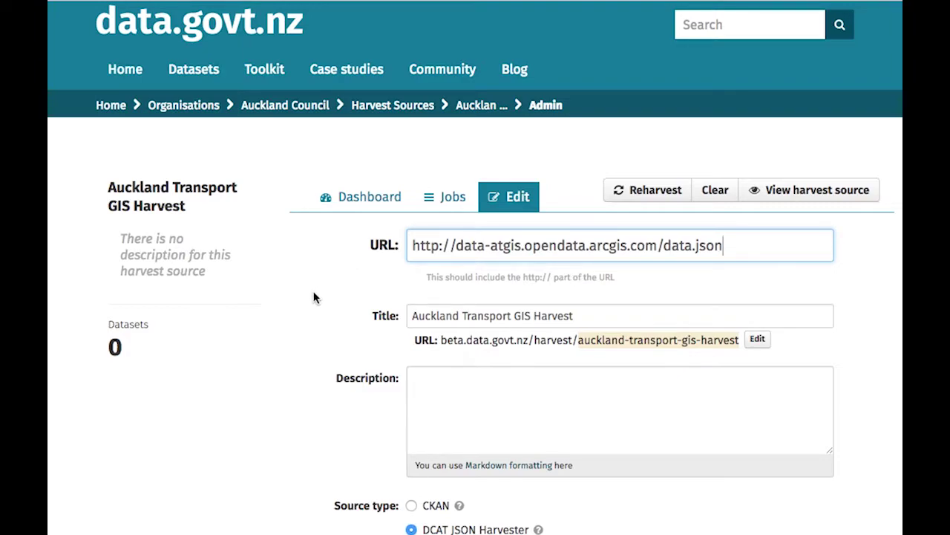
triple_click(435, 316)
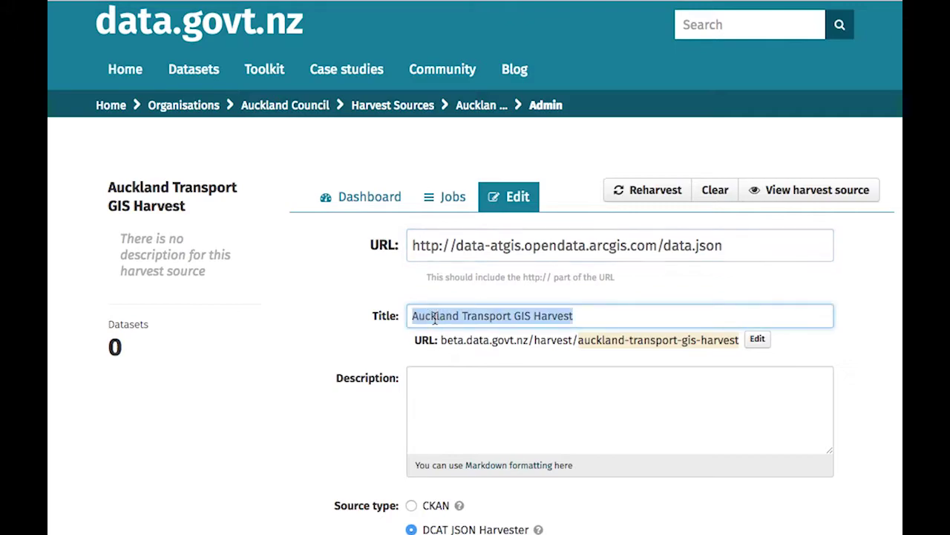
Review the harvest source's source type options and the choices available for its update frequency.
scroll(308, 335, "down", 3)
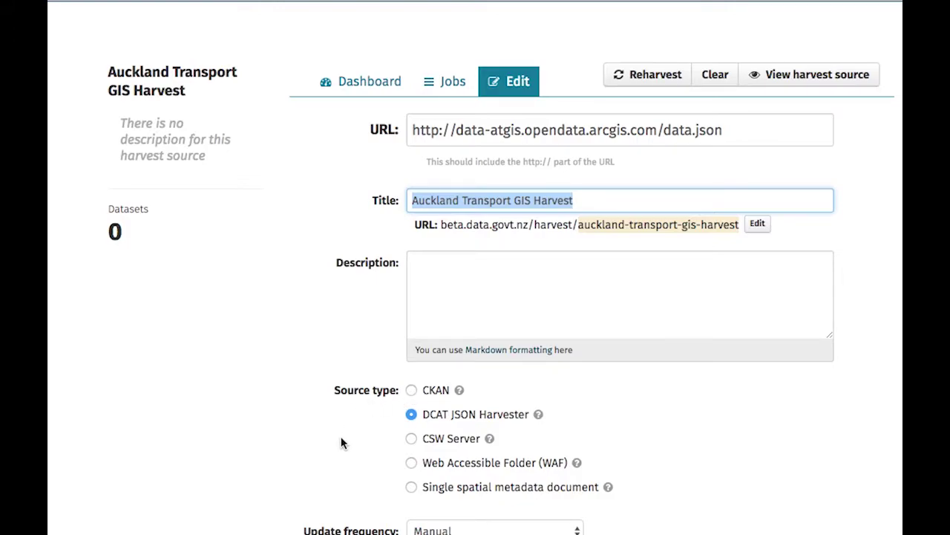
scroll(350, 367, "down", 1)
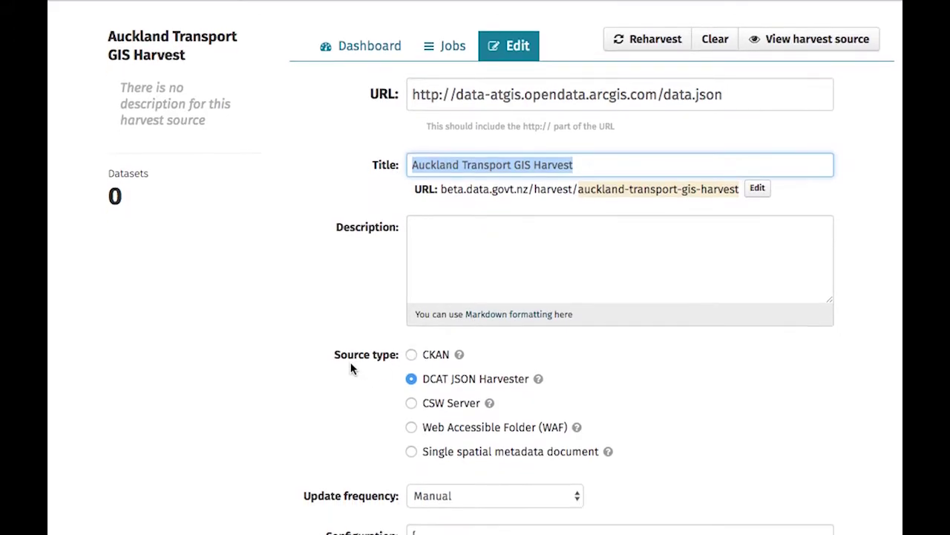
scroll(289, 336, "down", 4)
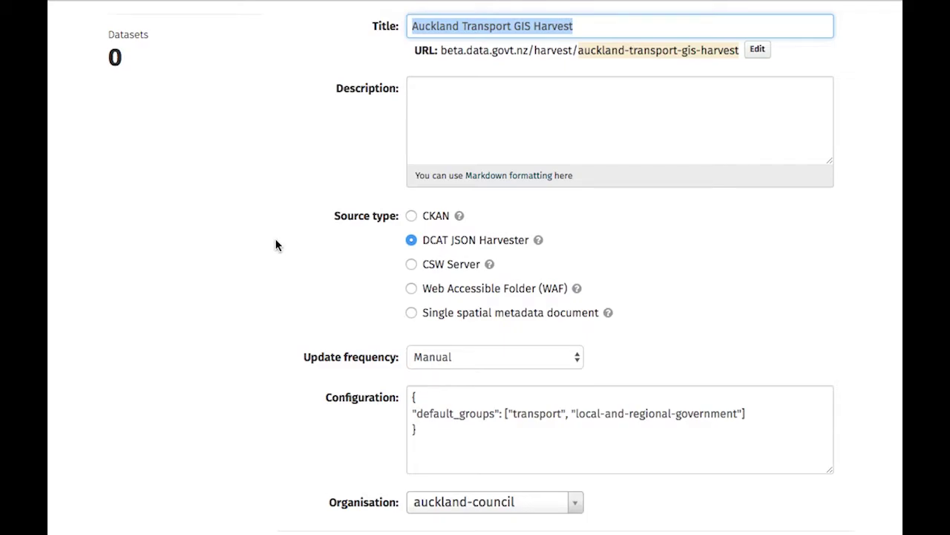
scroll(242, 274, "down", 3)
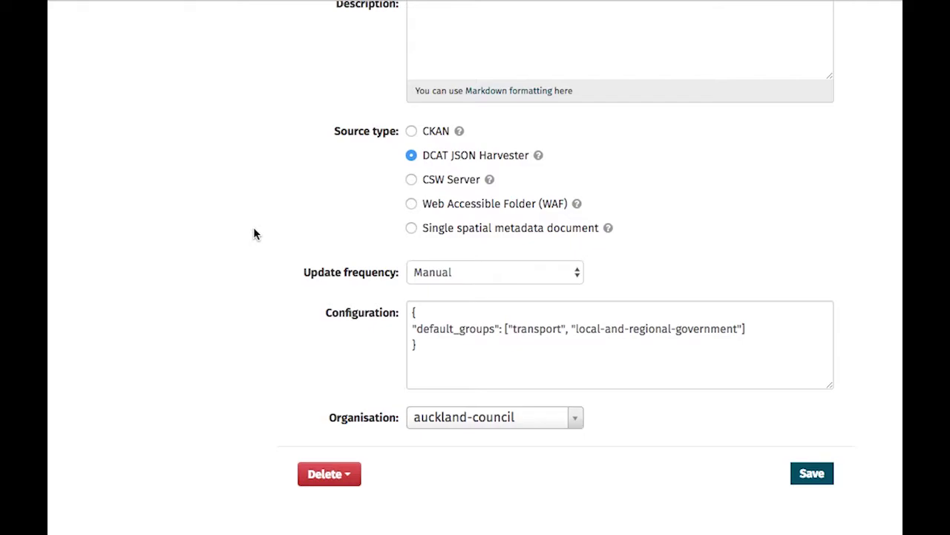
scroll(254, 229, "down", 1)
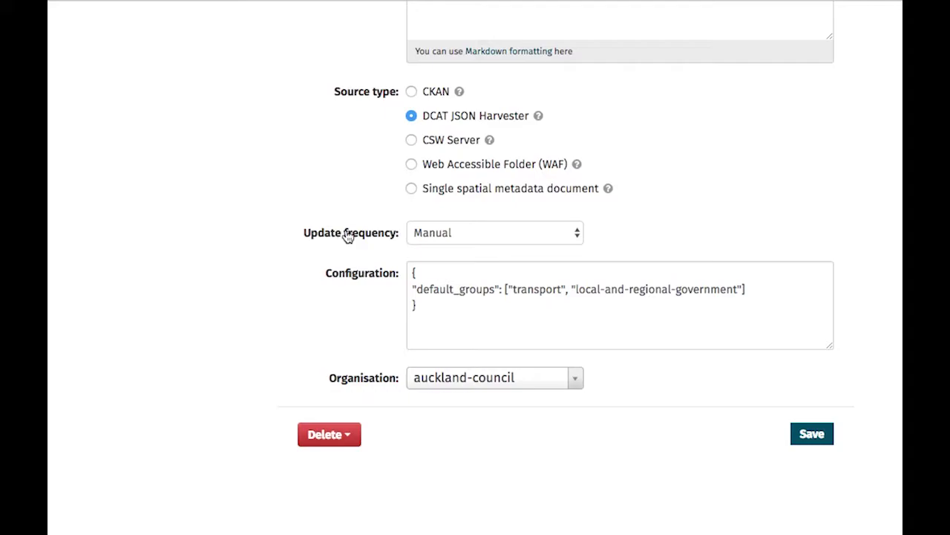
left_click(430, 236)
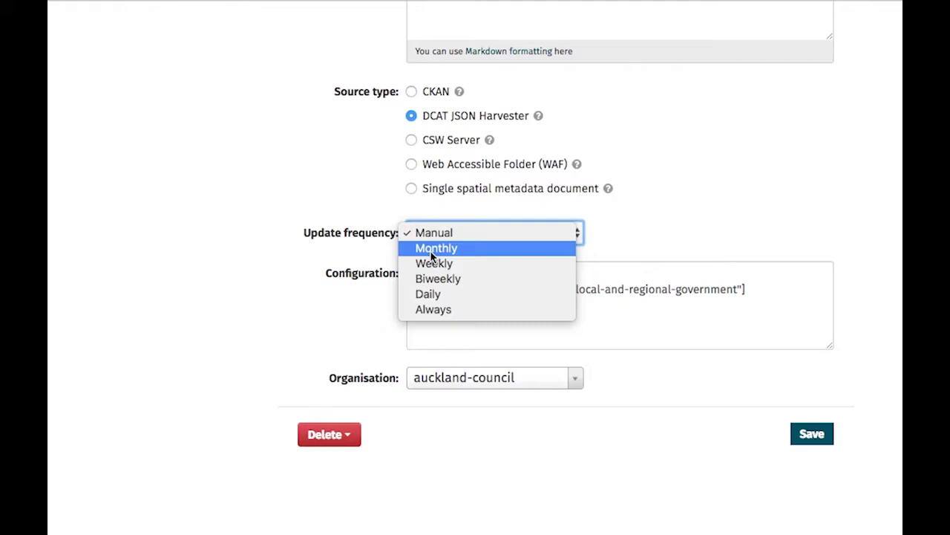
left_click(346, 171)
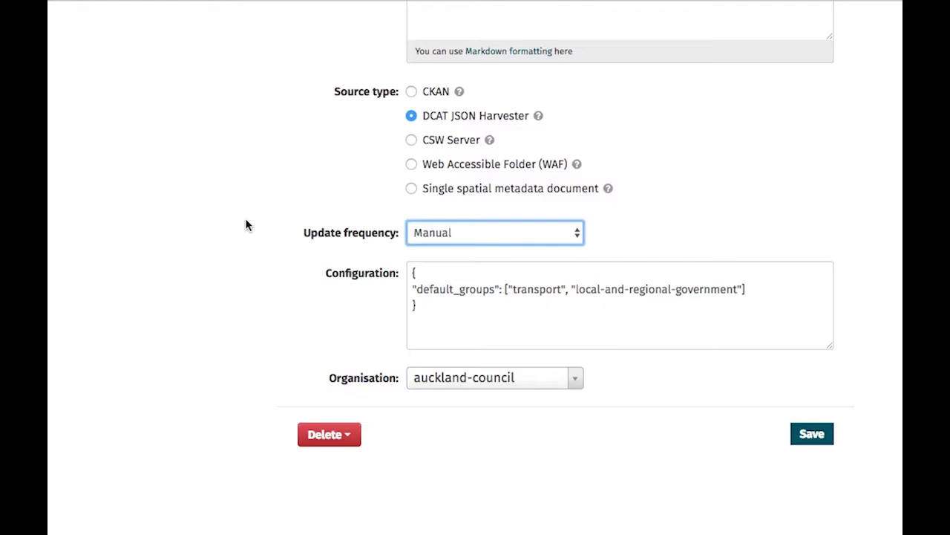
Examine the default_groups setting in the harvest source's configuration, including the transport group.
left_click(417, 308)
left_click_drag(417, 307, 411, 270)
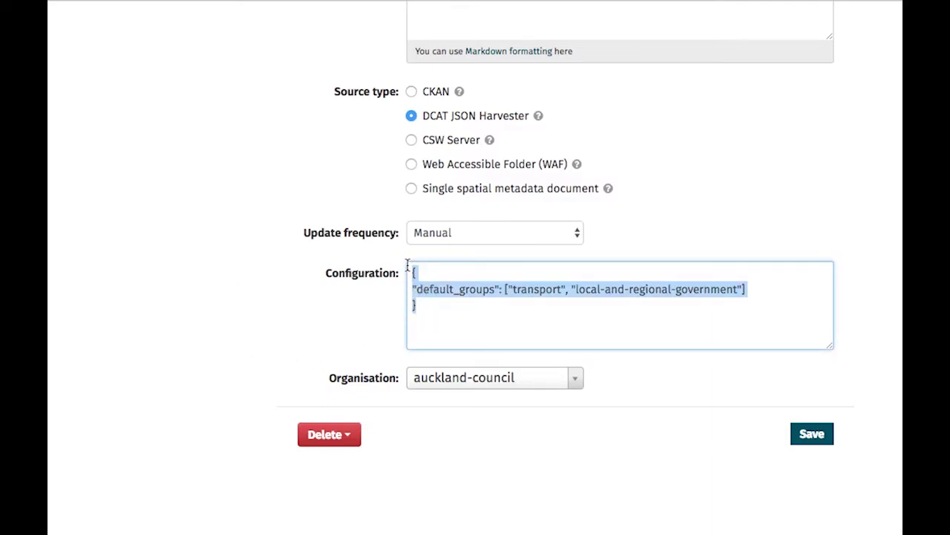
left_click(470, 317)
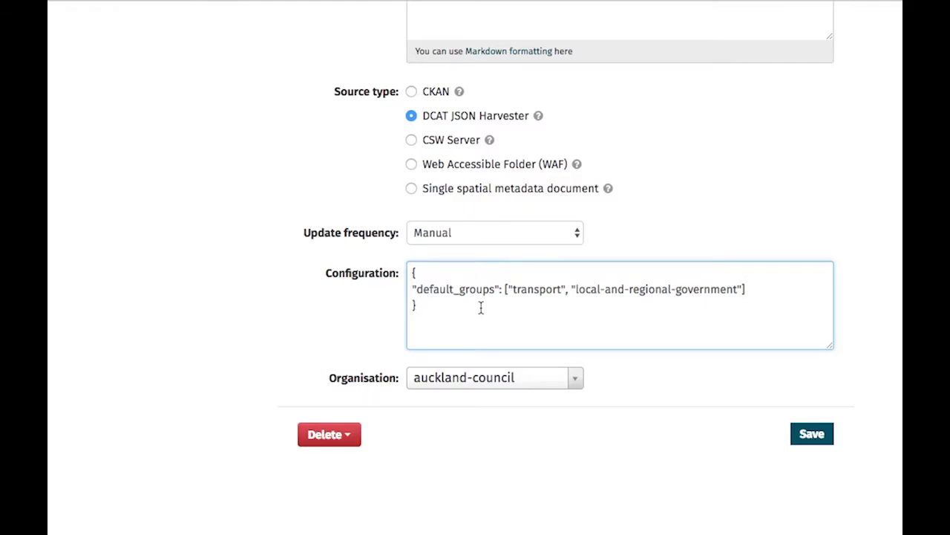
double_click(531, 293)
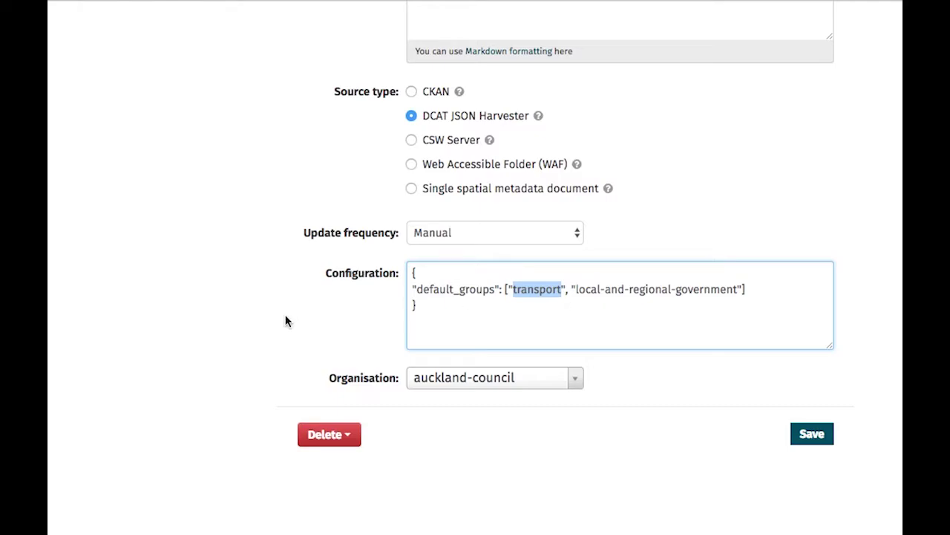
left_click(194, 290)
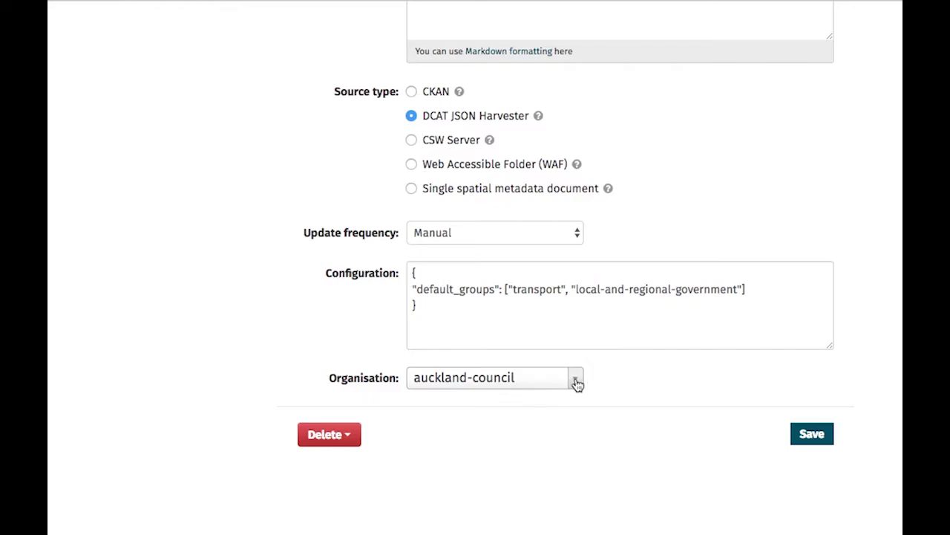
Save the Auckland Transport GIS Harvest settings and start a reharvest of the source.
left_click(811, 436)
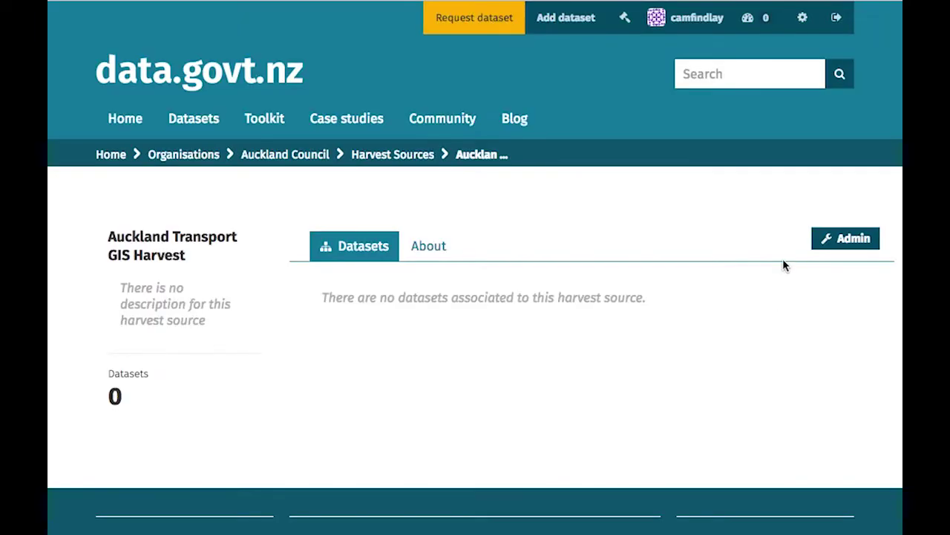
left_click(817, 244)
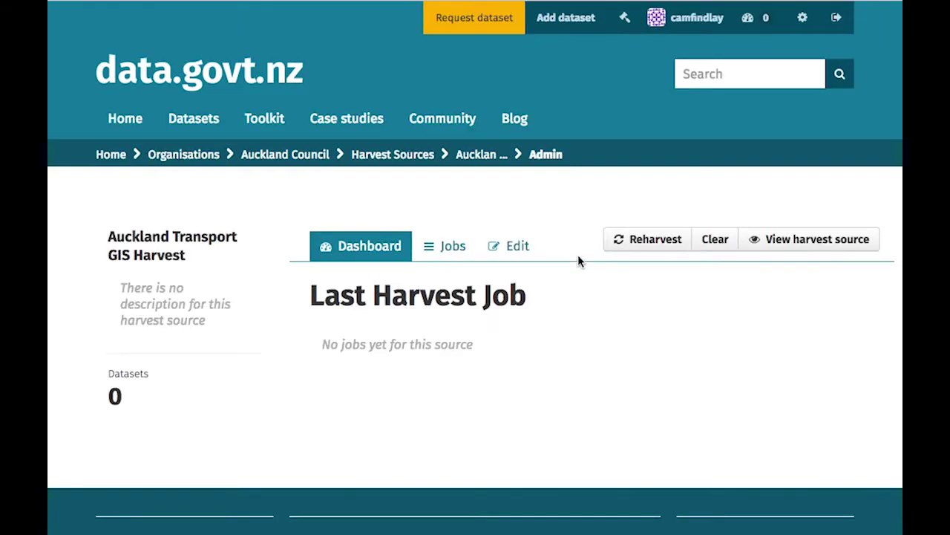
left_click(634, 242)
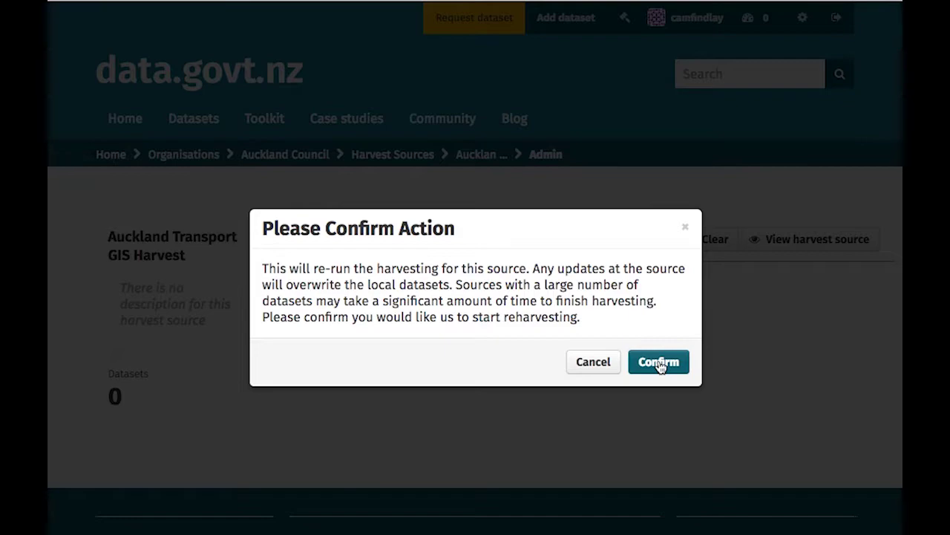
left_click(661, 370)
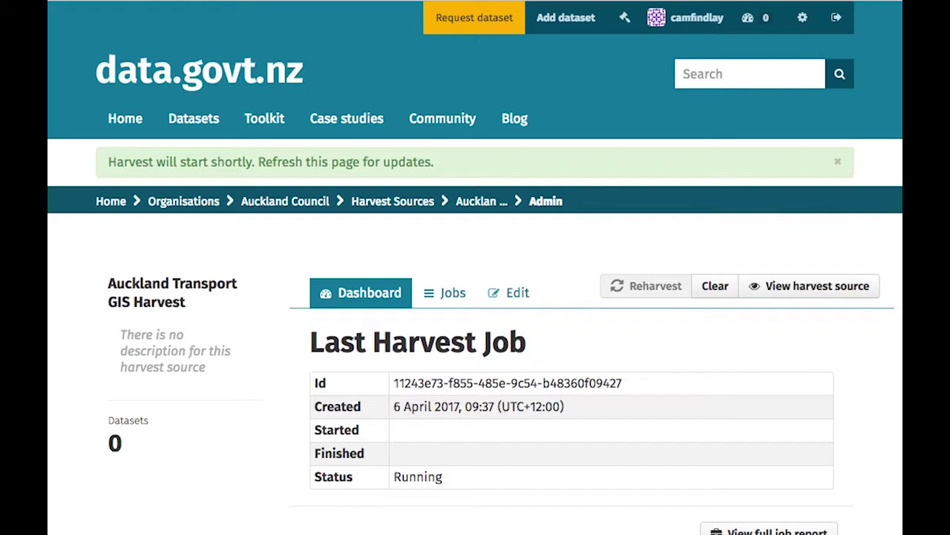
Refresh the harvest job's status and look through the datasets harvested from the Auckland Transport source.
key("super+r")
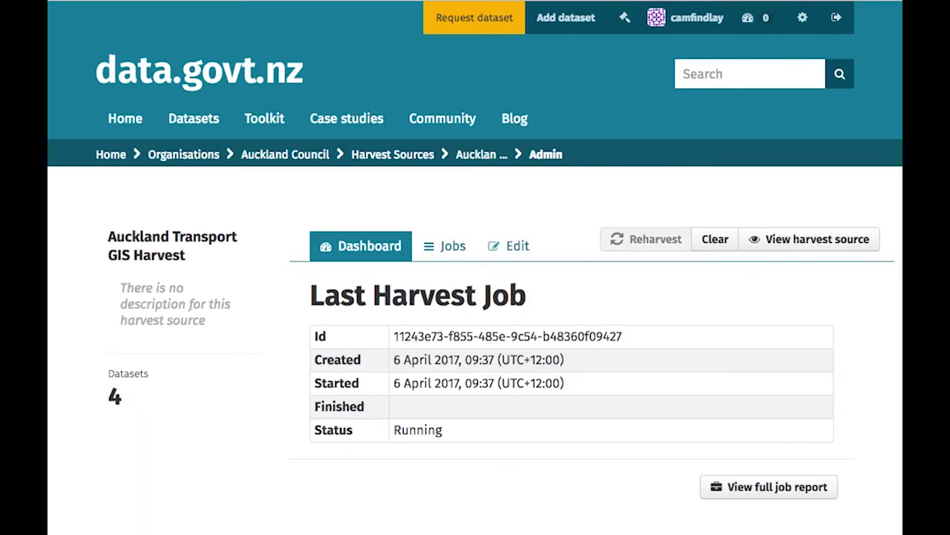
key("super+r")
left_click(802, 248)
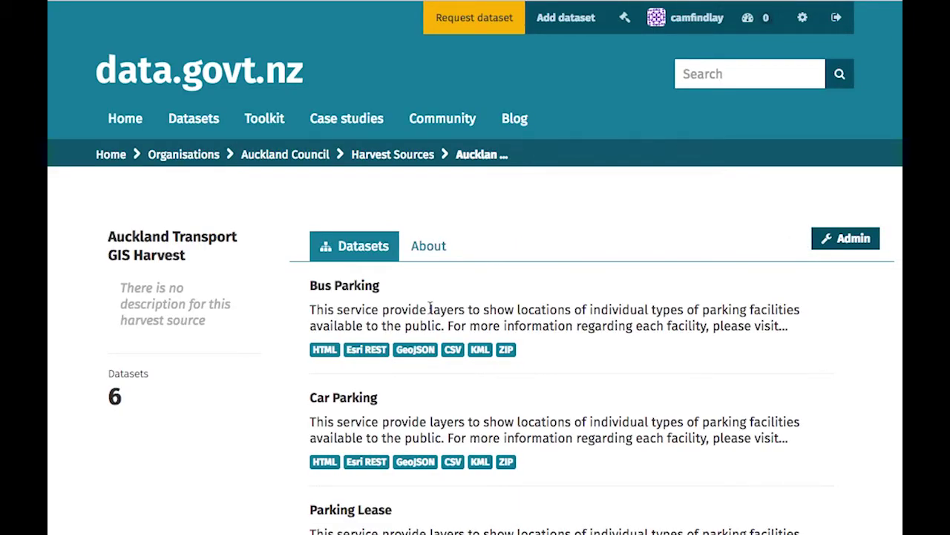
scroll(533, 320, "down", 3)
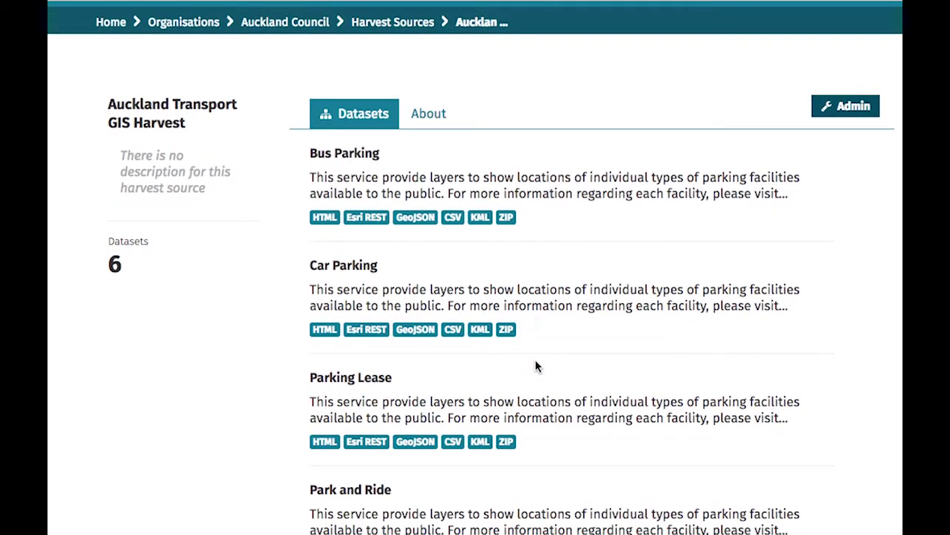
scroll(536, 365, "down", 10)
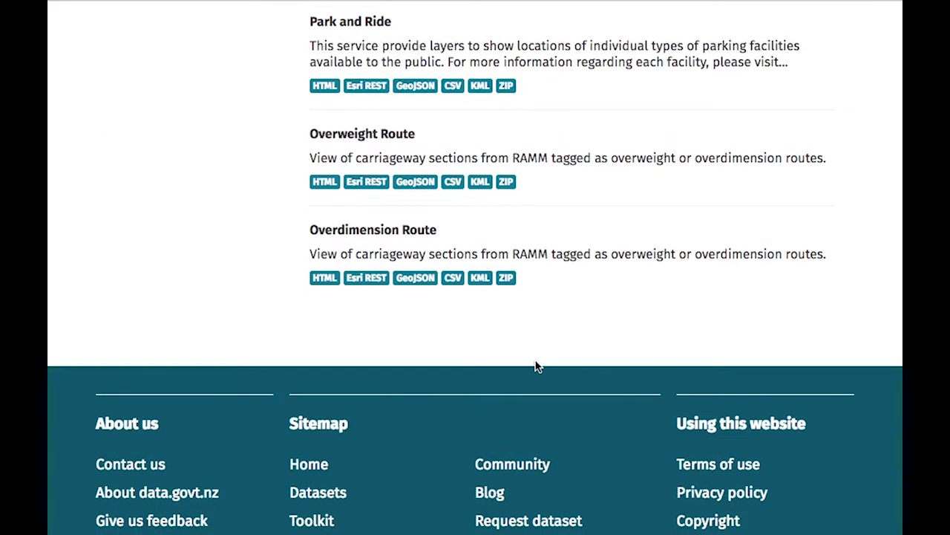
scroll(536, 366, "up", 6)
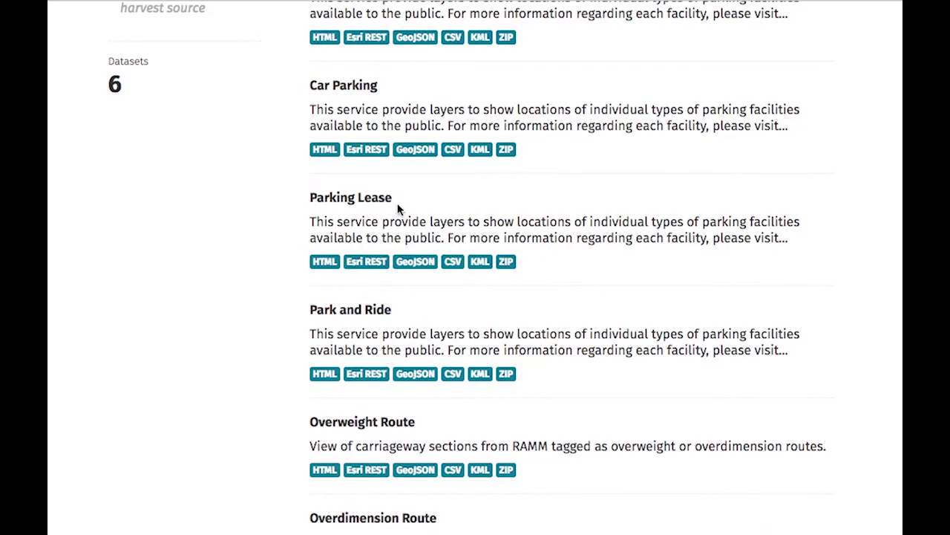
scroll(460, 221, "up", 3)
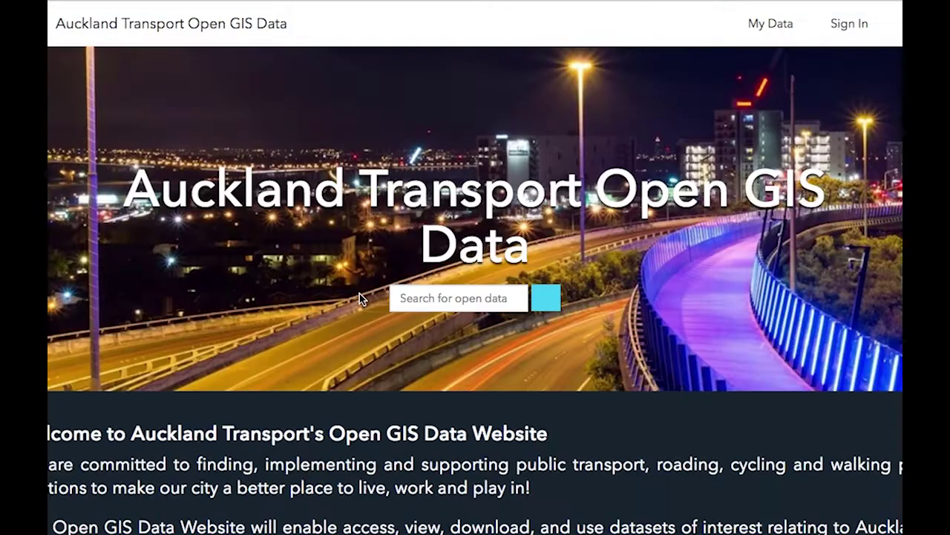
Look over the data categories on the Auckland Transport Open GIS Data site and open the Train category.
scroll(412, 409, "down", 3)
scroll(416, 408, "down", 5)
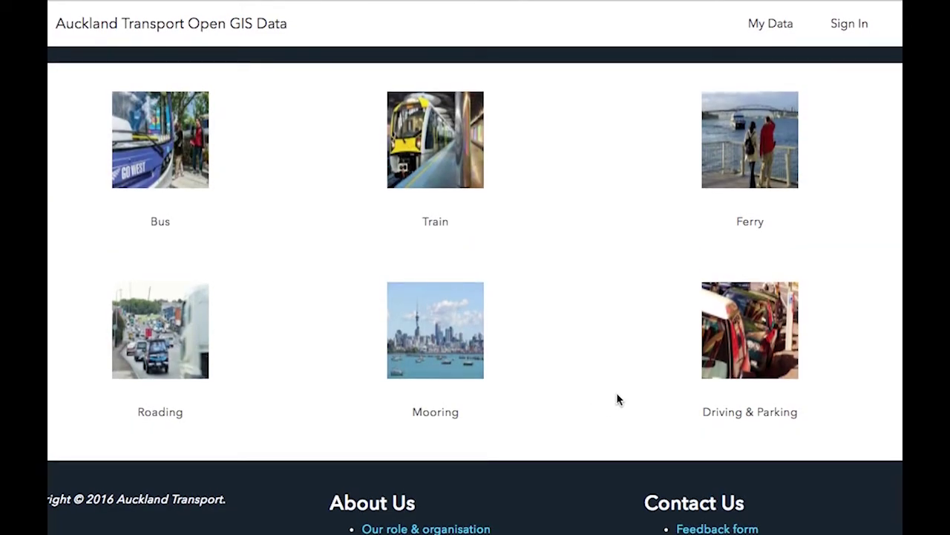
left_click(449, 156)
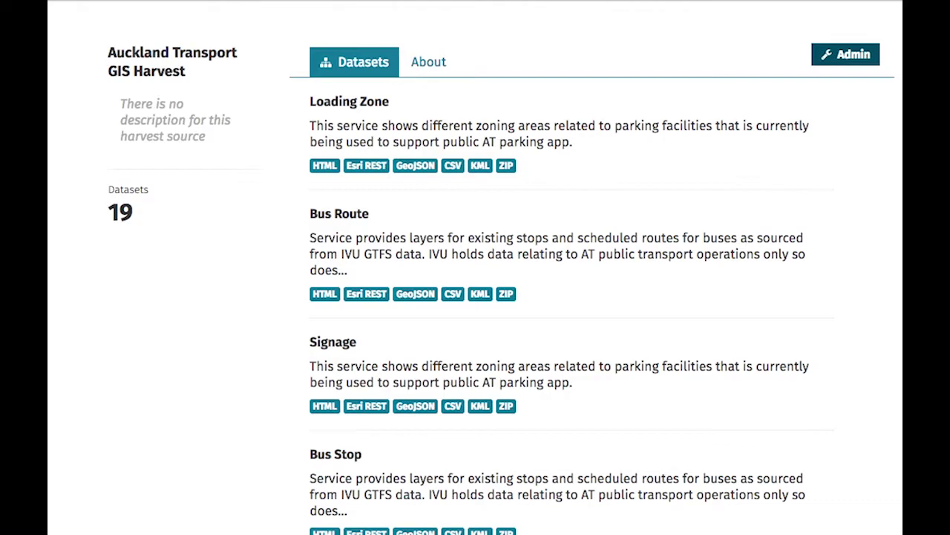
Refresh the Auckland Transport GIS Harvest source page and look over its dataset count and list of harvested datasets.
key("super+r")
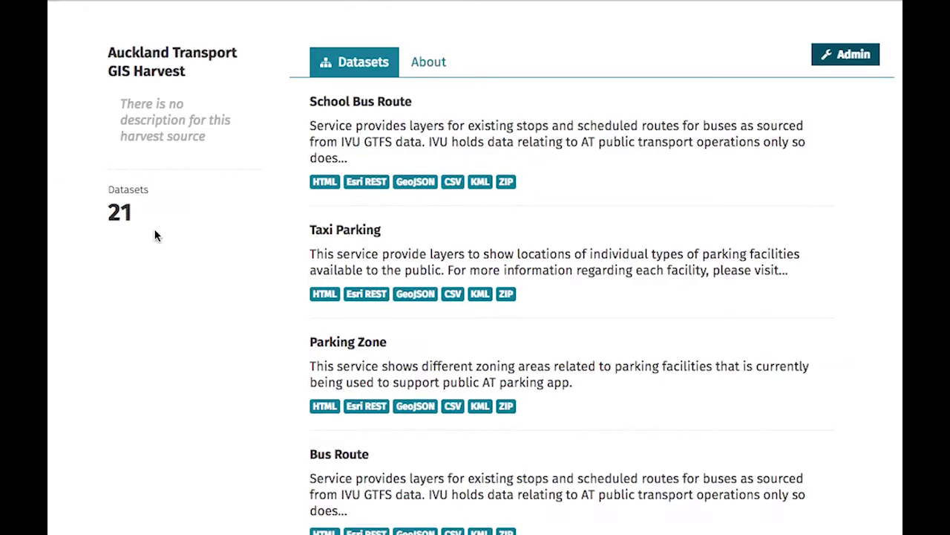
scroll(180, 235, "down", 3)
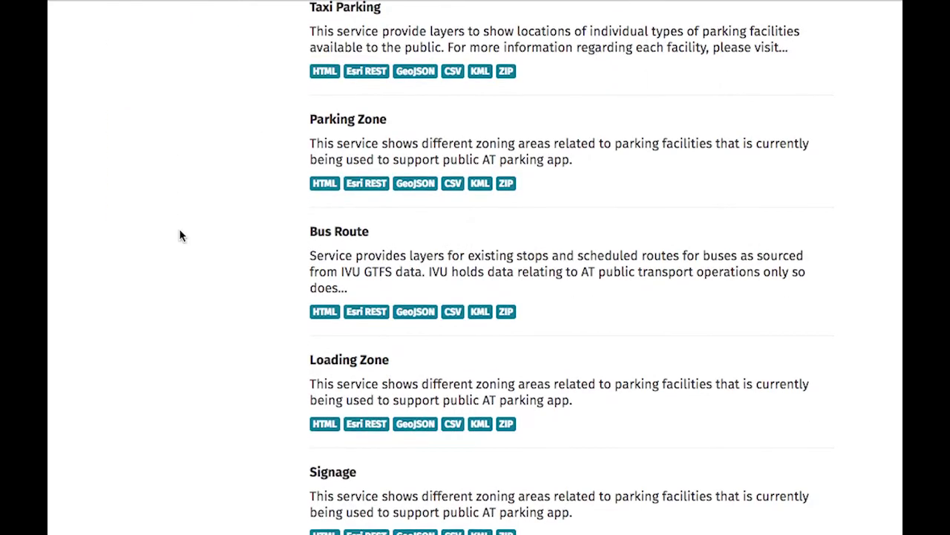
scroll(179, 235, "up", 5)
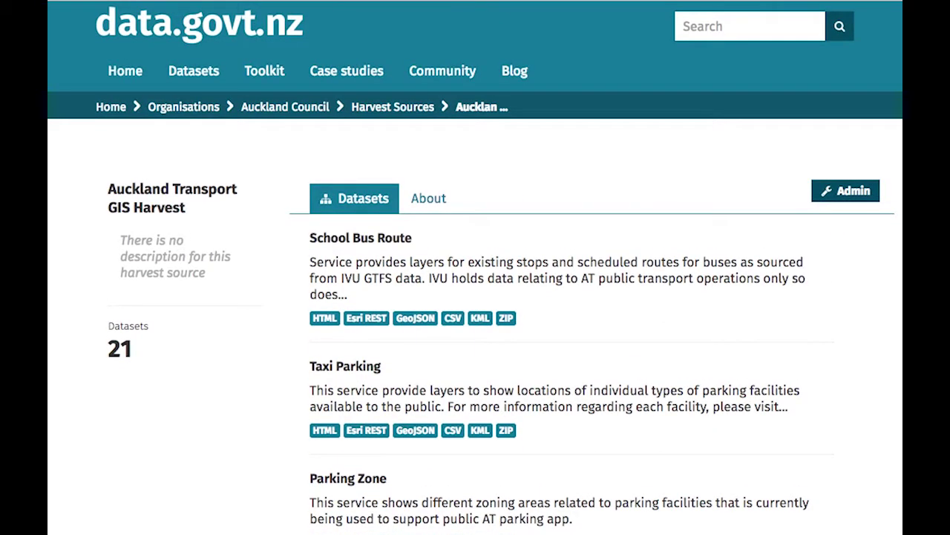
key("super+r")
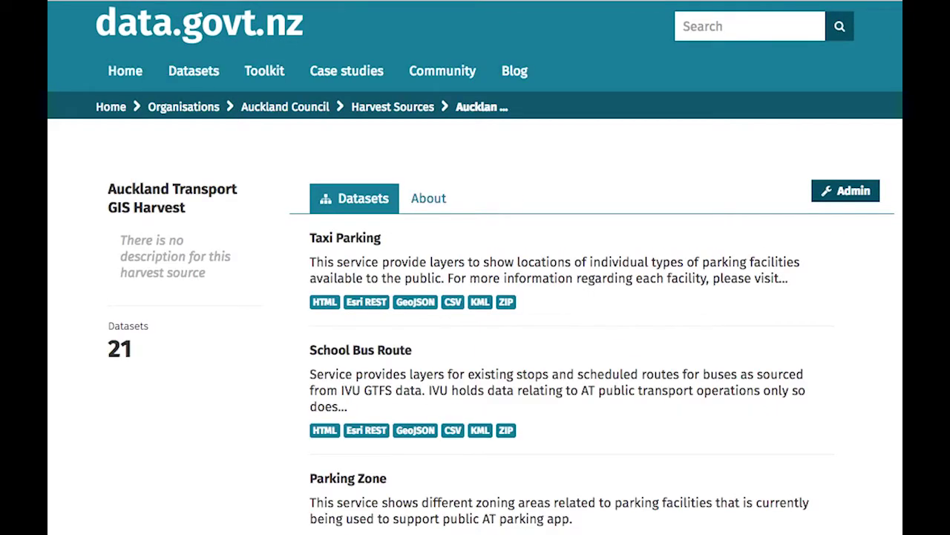
scroll(341, 366, "down", 2)
scroll(341, 366, "up", 3)
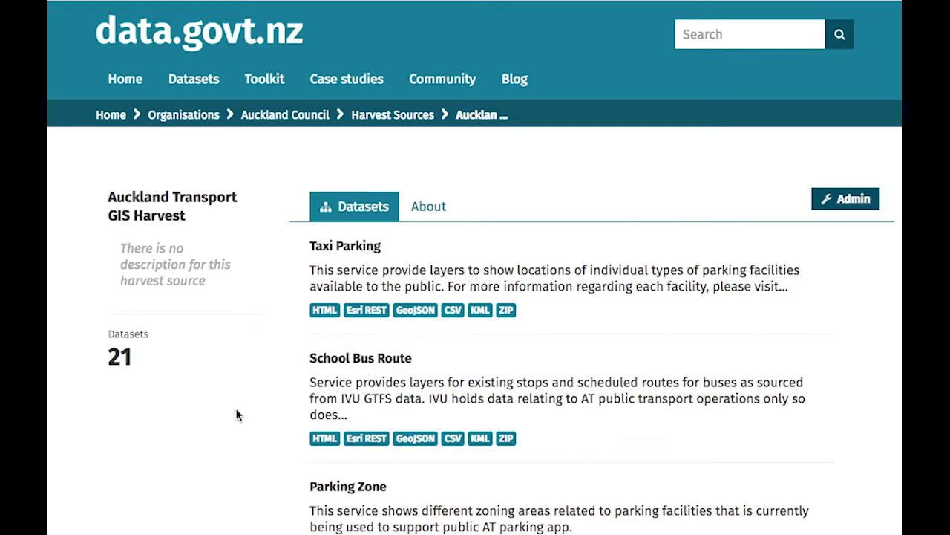
scroll(234, 407, "up", 1)
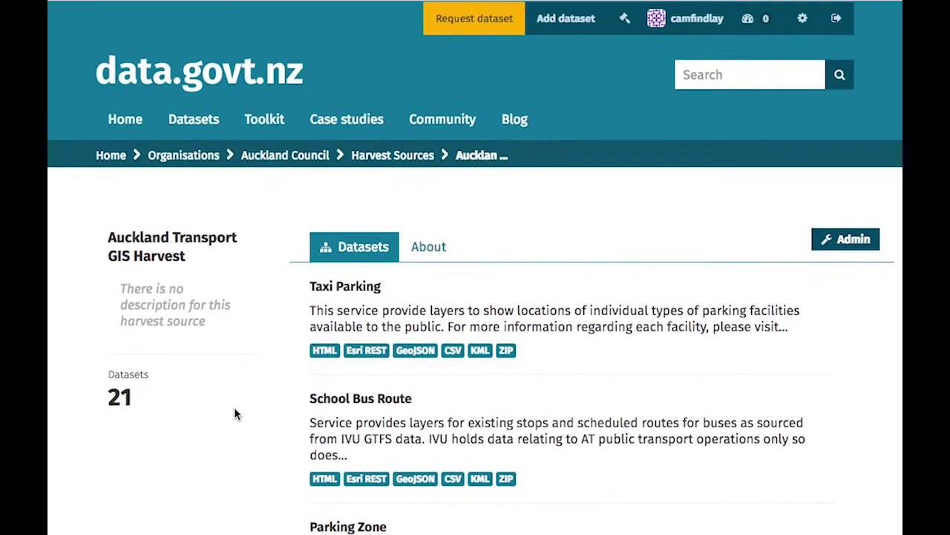
scroll(304, 386, "down", 1)
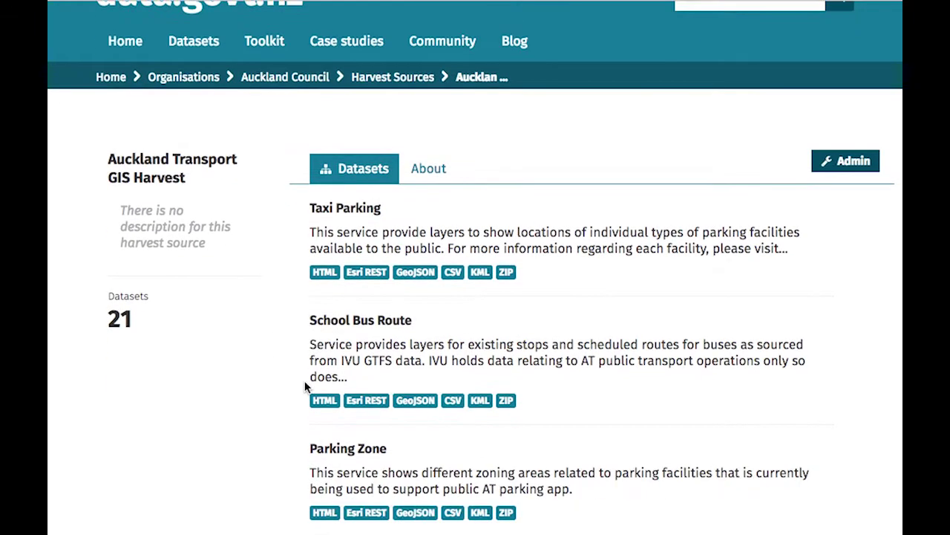
Open the harvested Bus Route dataset and look over its description and the resources under Data and Resources.
scroll(305, 387, "down", 7)
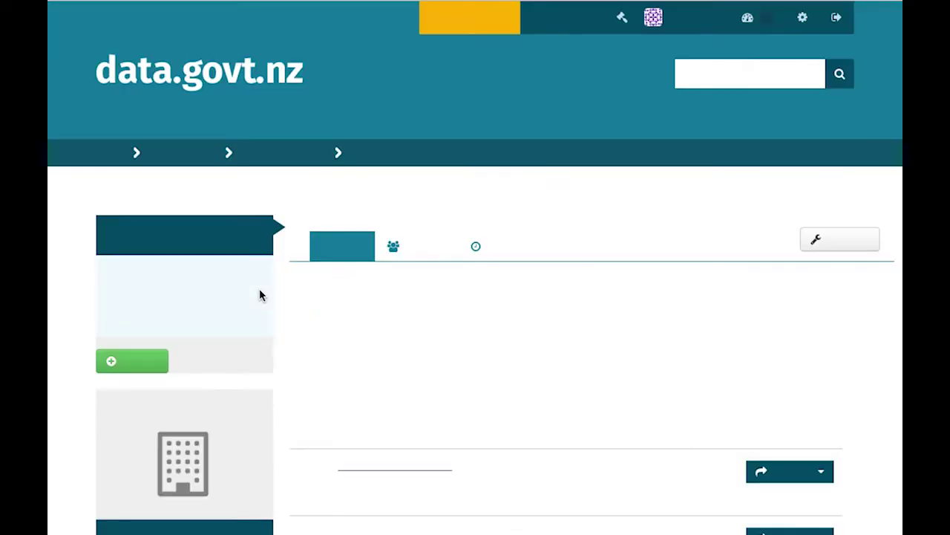
scroll(505, 309, "down", 2)
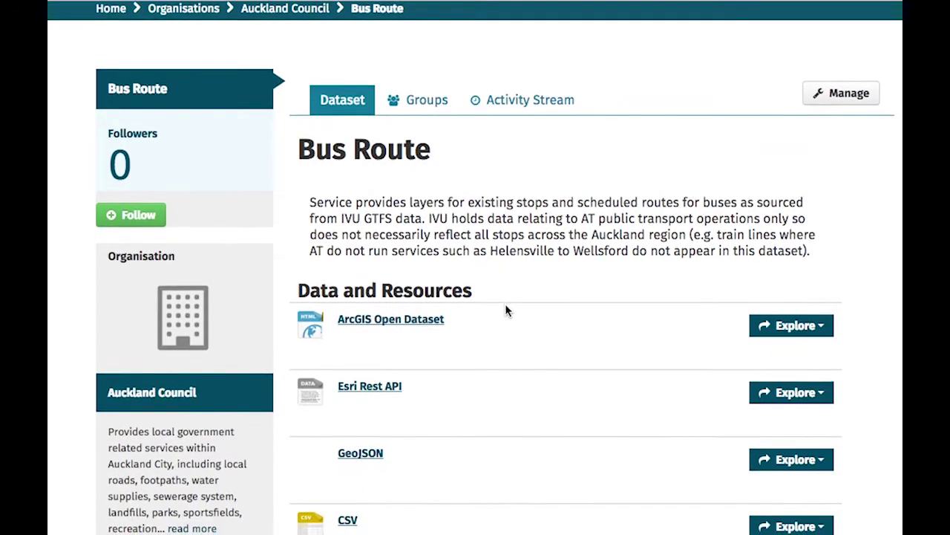
scroll(617, 318, "down", 4)
scroll(617, 318, "down", 2)
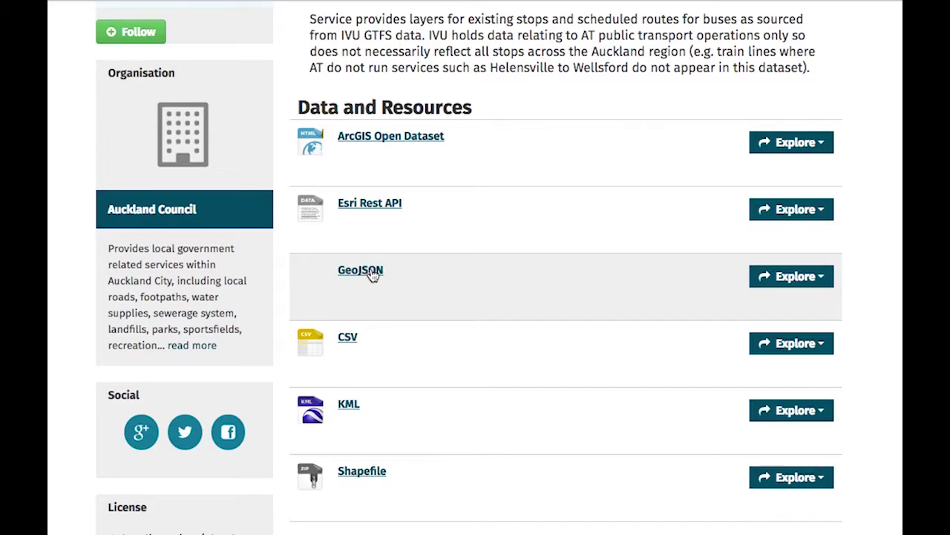
Open the preview of the Bus Route dataset's GeoJSON resource.
left_click(816, 279)
left_click(793, 273)
left_click(793, 274)
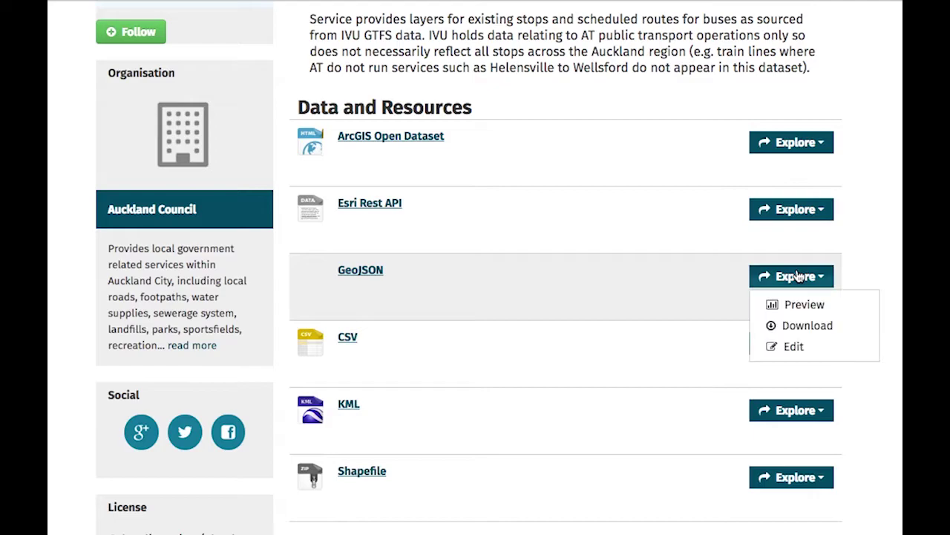
left_click(685, 288)
left_click(595, 277)
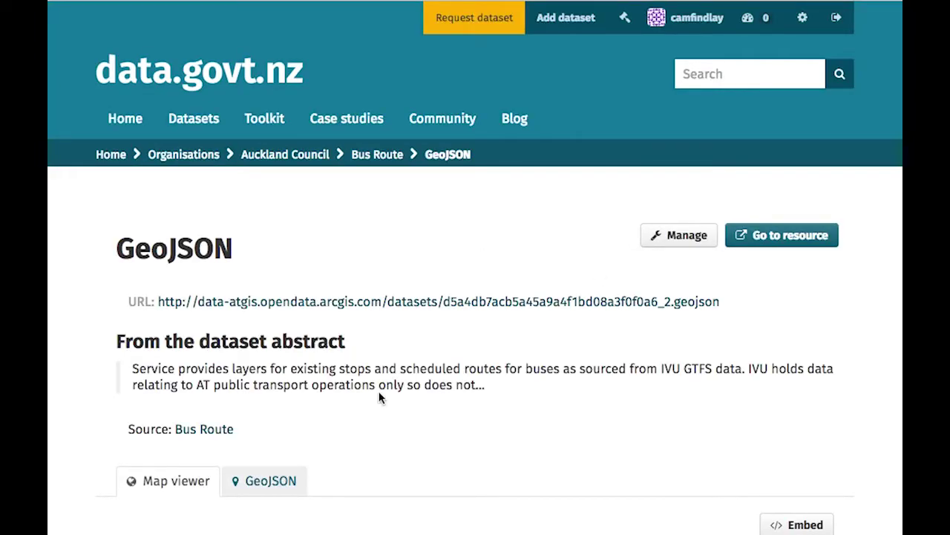
Show the bus route resource in its GeoJSON map view and zoom in on the Auckland routes.
scroll(110, 286, "down", 5)
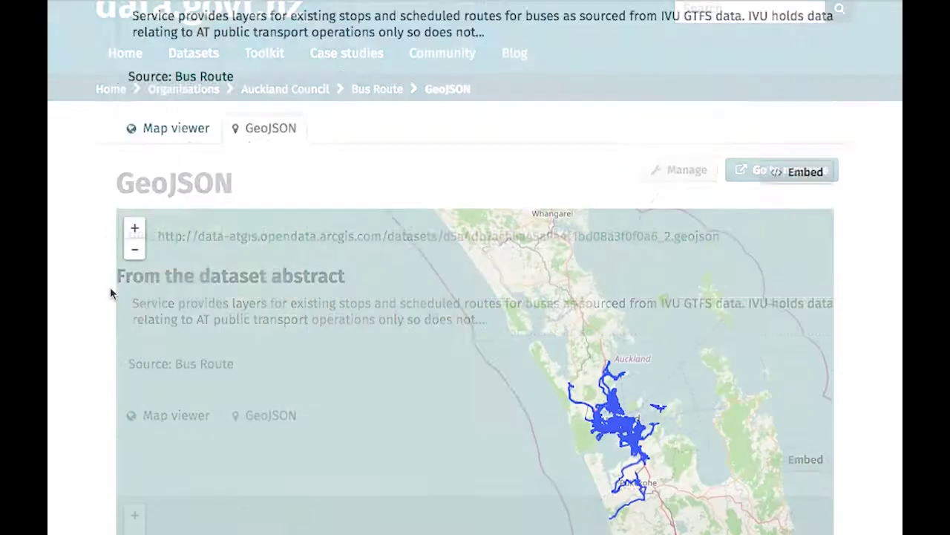
double_click(622, 406)
double_click(622, 406)
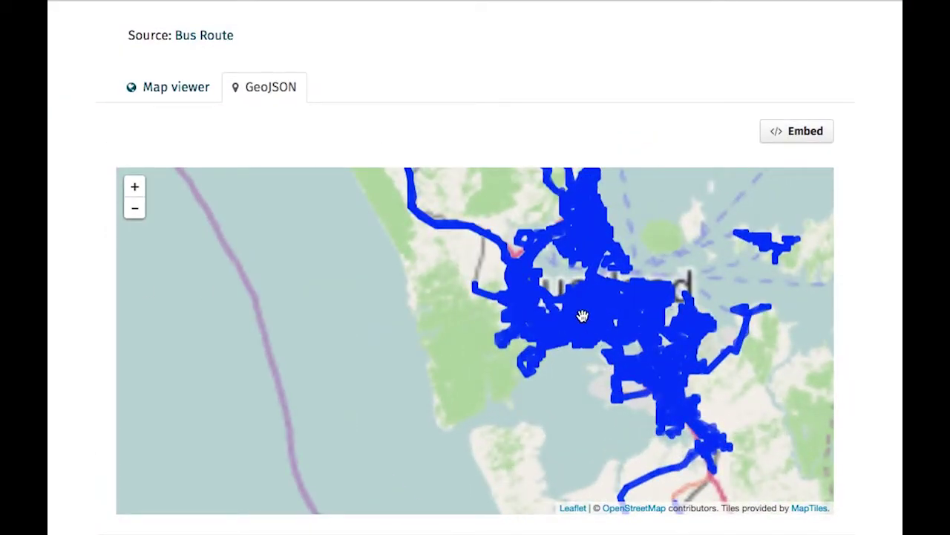
scroll(548, 322, "up", 1)
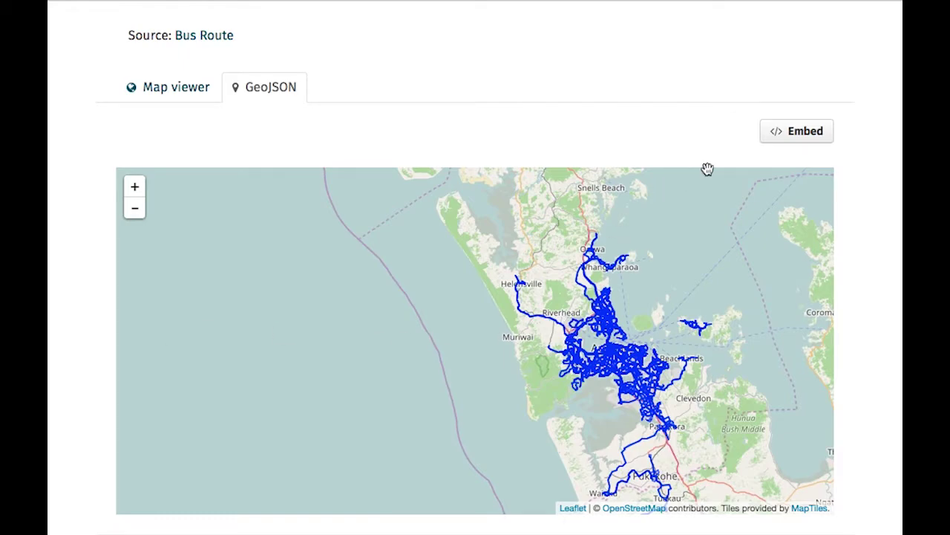
Open the embed options for the GeoJSON map view, select the whole iframe embed code, and close the dialog.
left_click(808, 136)
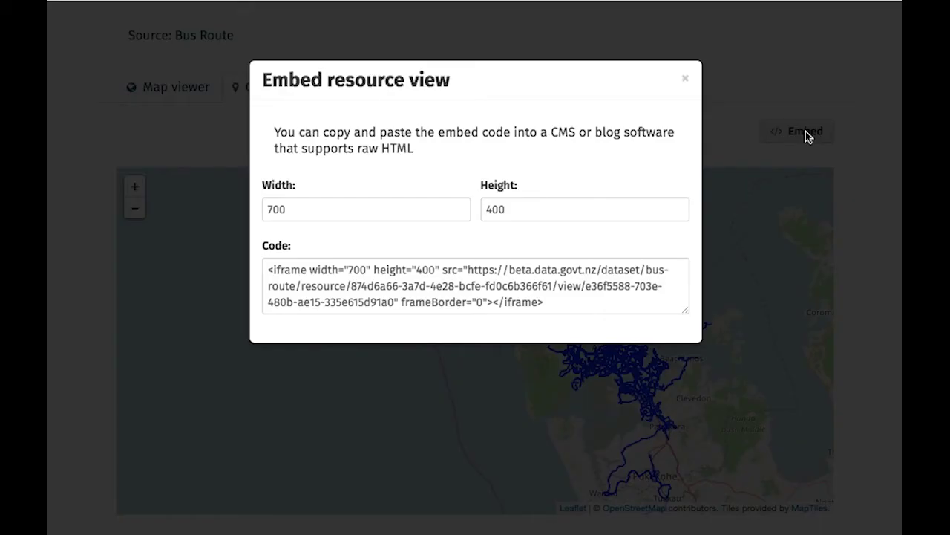
left_click(290, 272)
left_click_drag(289, 273, 570, 299)
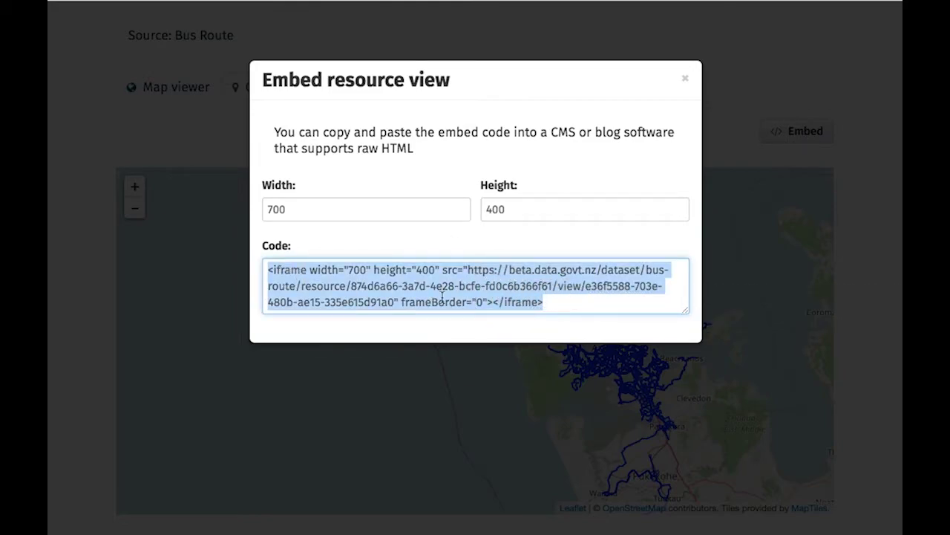
left_click(685, 79)
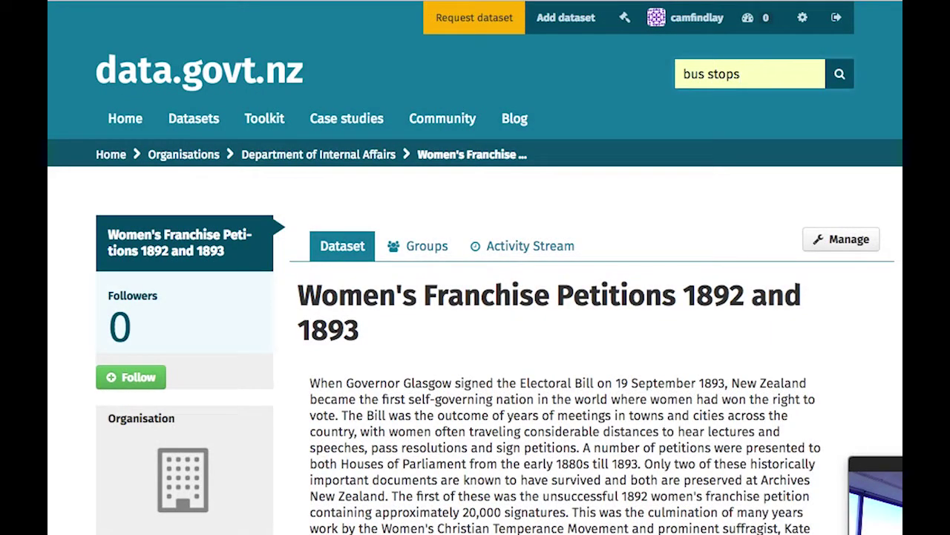
Search data.govt.nz for "bus routes".
key("BackSpace")
key("BackSpace")
key("BackSpace")
key("BackSpace")
key("BackSpace")
key("BackSpace")
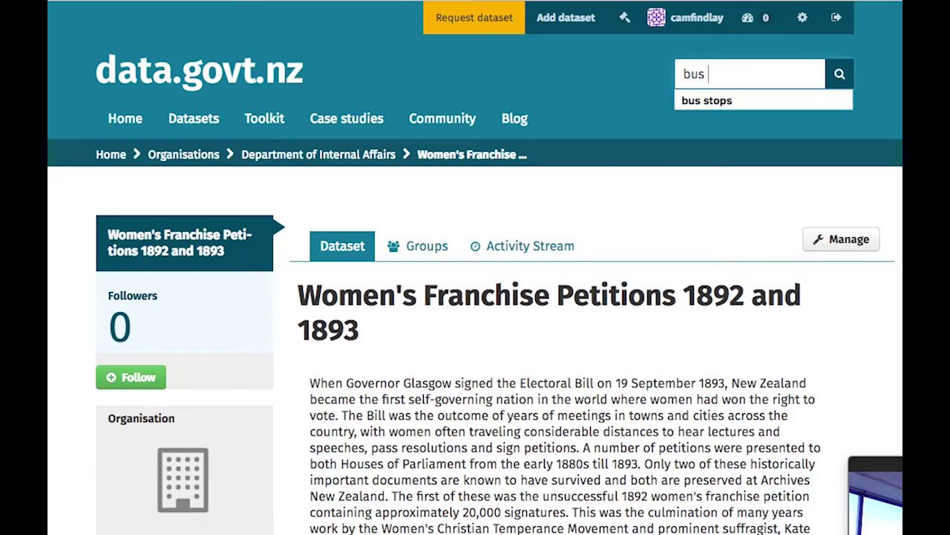
type("routes")
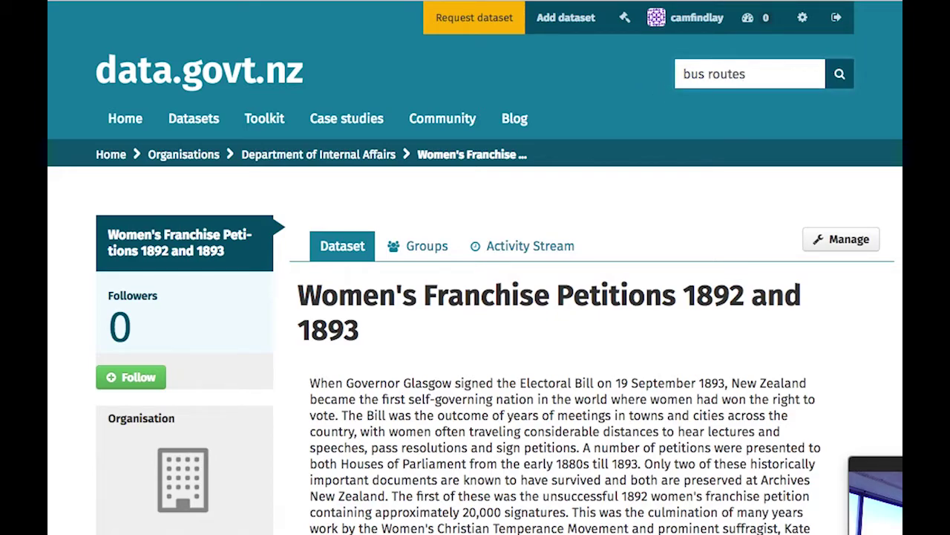
key("Return")
Open Environment Canterbury's Bus Routes dataset from the search results and preview its CSV resource.
scroll(483, 329, "down", 3)
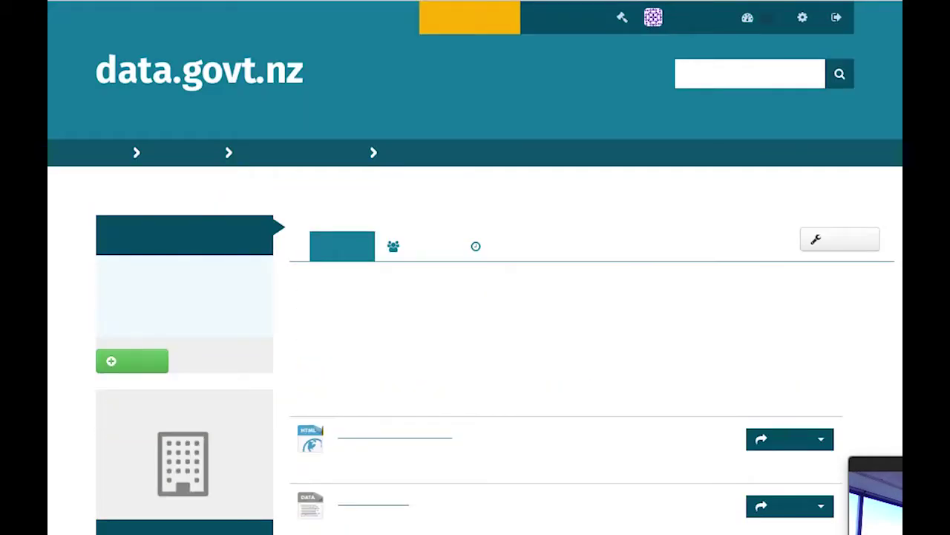
scroll(476, 297, "down", 5)
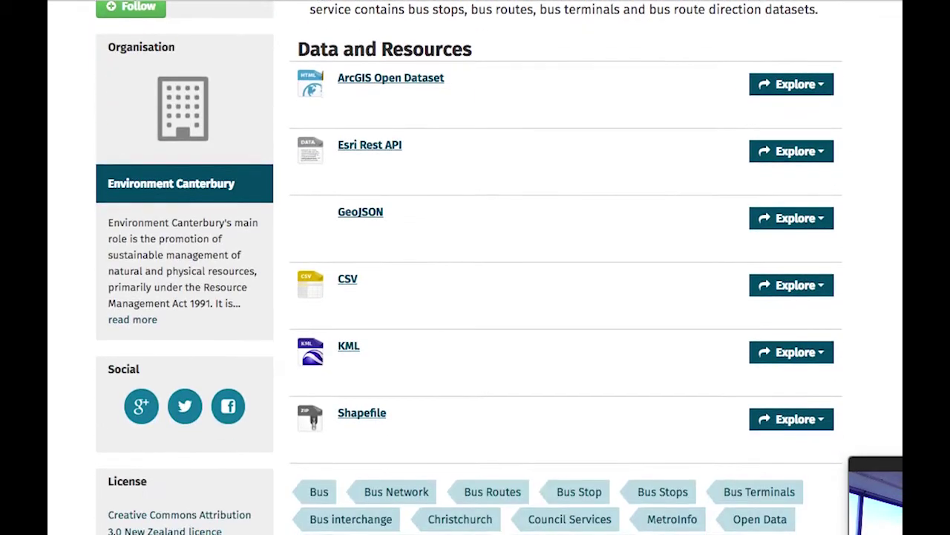
left_click(806, 288)
left_click(799, 312)
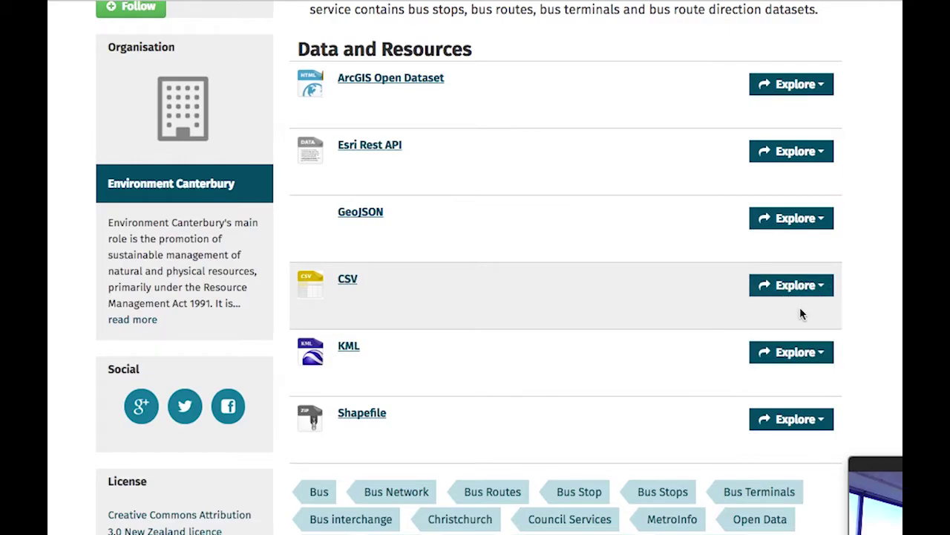
Examine the Bus Routes CSV records in the Data Explorer grid, including route numbers, names, destinations and directions.
scroll(475, 297, "down", 2)
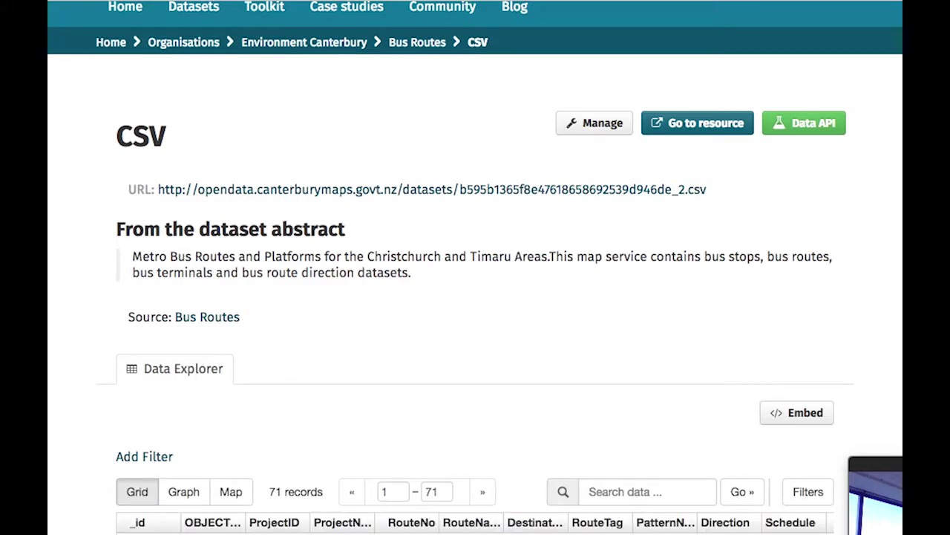
scroll(475, 297, "down", 5)
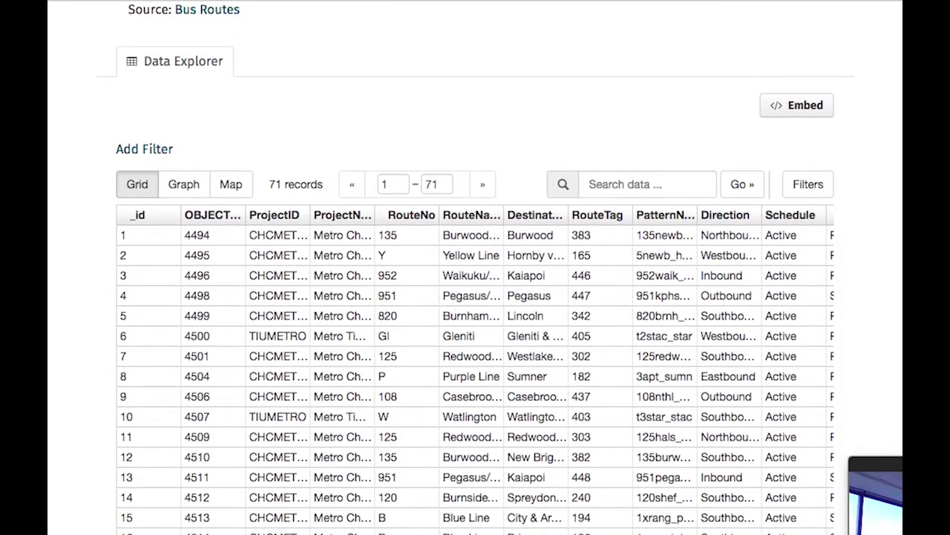
scroll(475, 297, "down", 2)
scroll(378, 271, "down", 1)
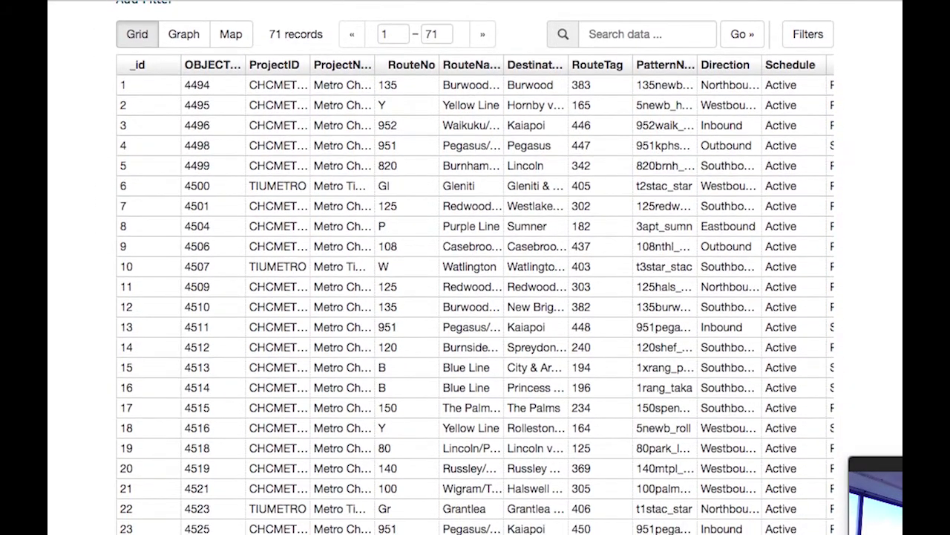
scroll(377, 271, "down", 1)
scroll(378, 271, "down", 6)
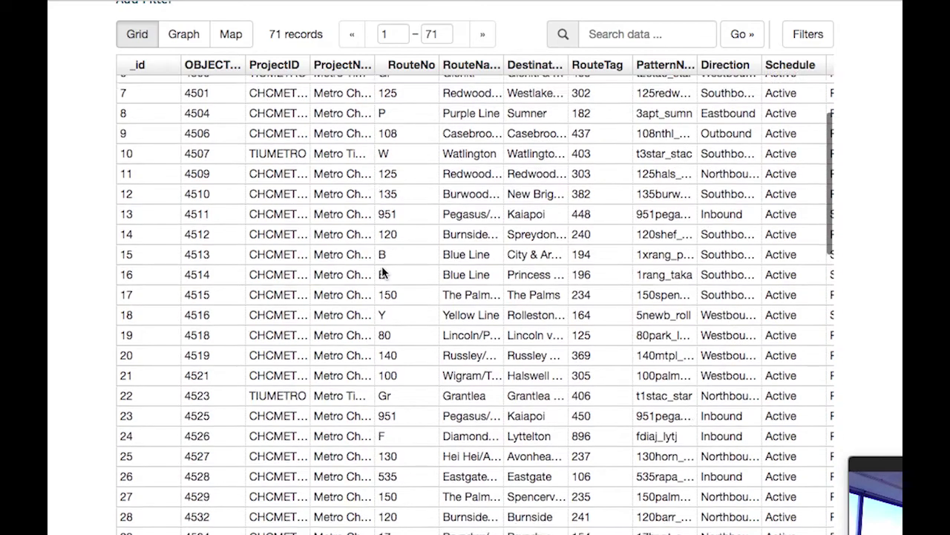
scroll(383, 273, "down", 5)
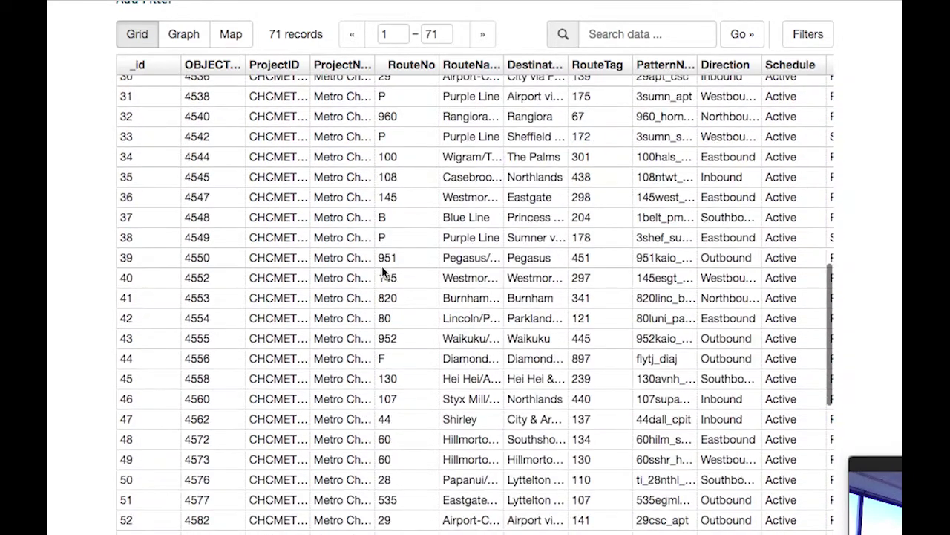
scroll(383, 272, "down", 3)
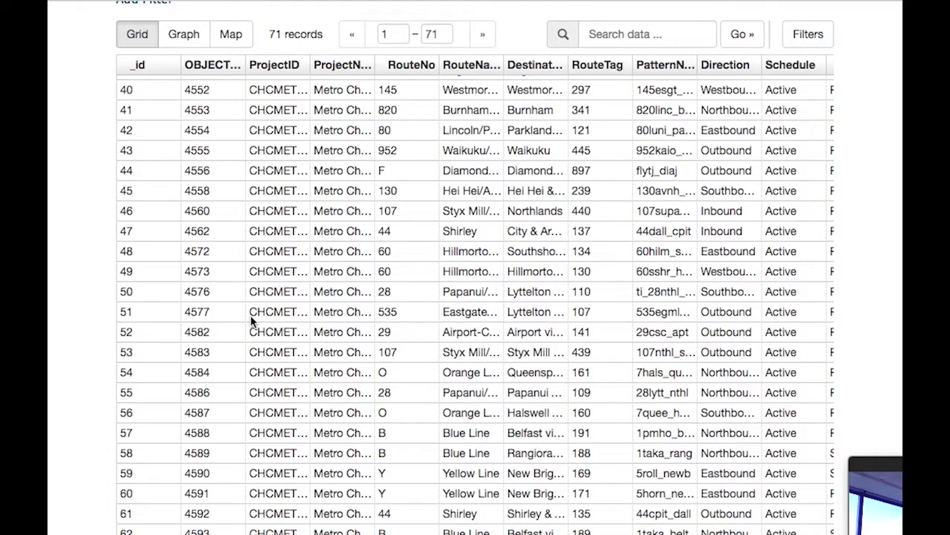
Sort the Bus Routes records in the Data Explorer grid by RouteNo in ascending order.
scroll(250, 315, "up", 2)
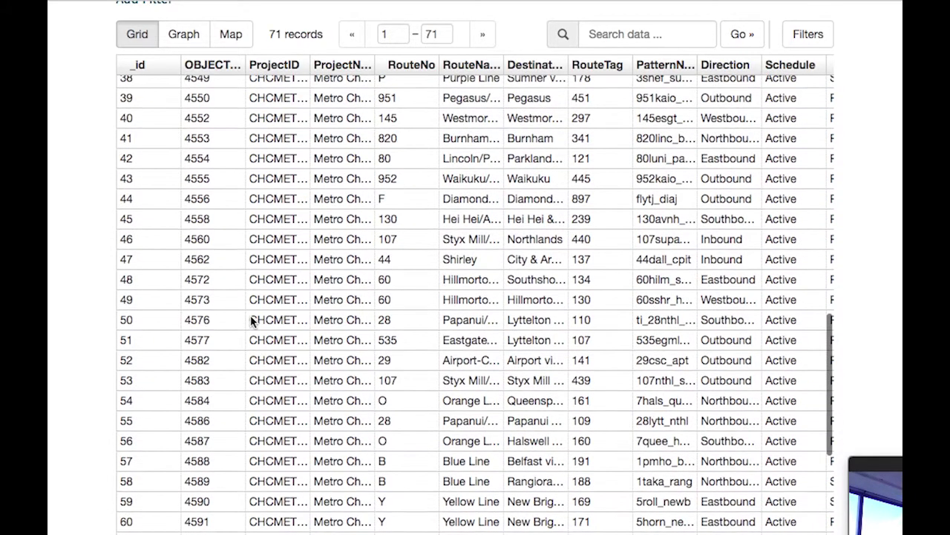
scroll(174, 316, "up", 10)
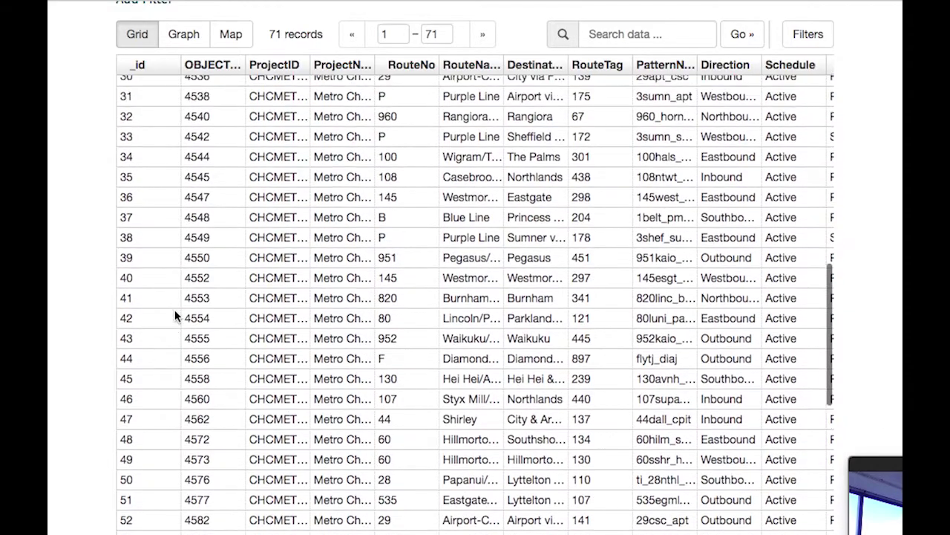
scroll(176, 315, "up", 12)
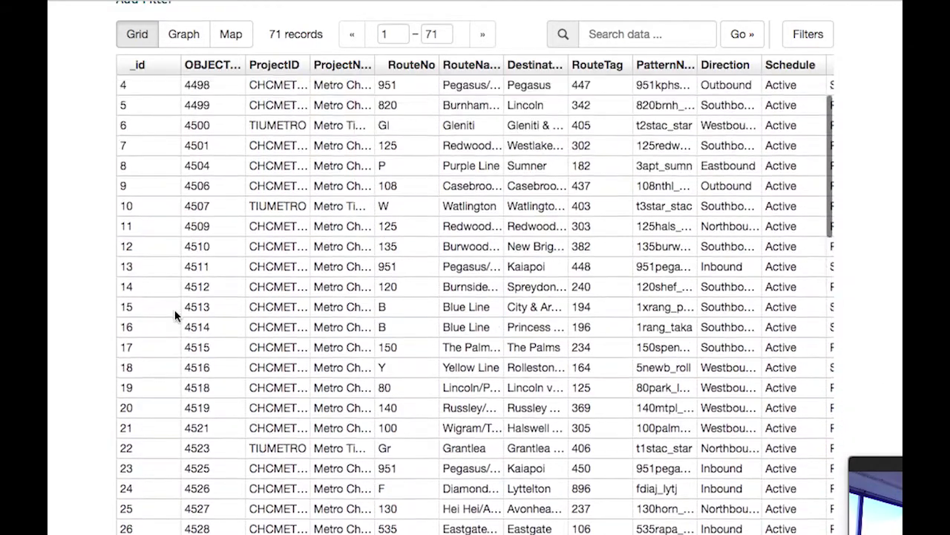
scroll(174, 310, "up", 2)
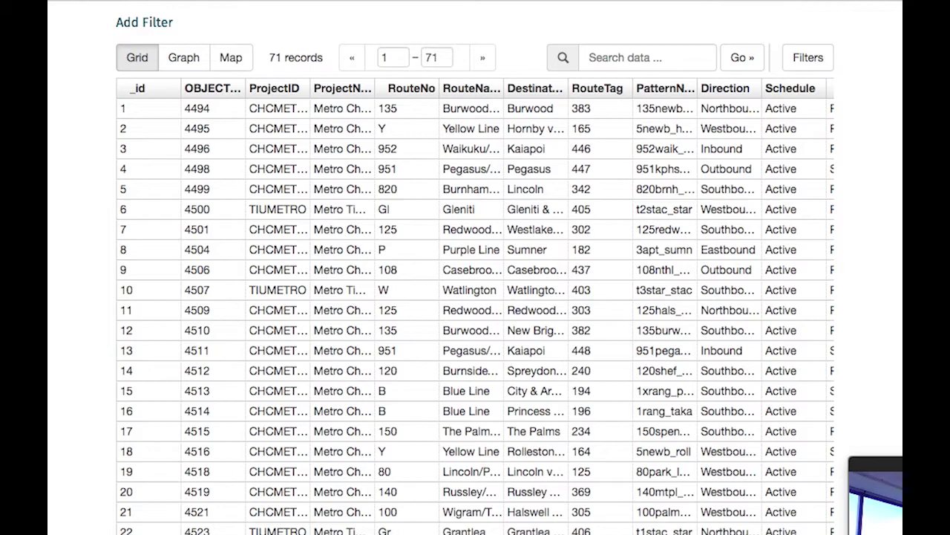
scroll(241, 241, "up", 2)
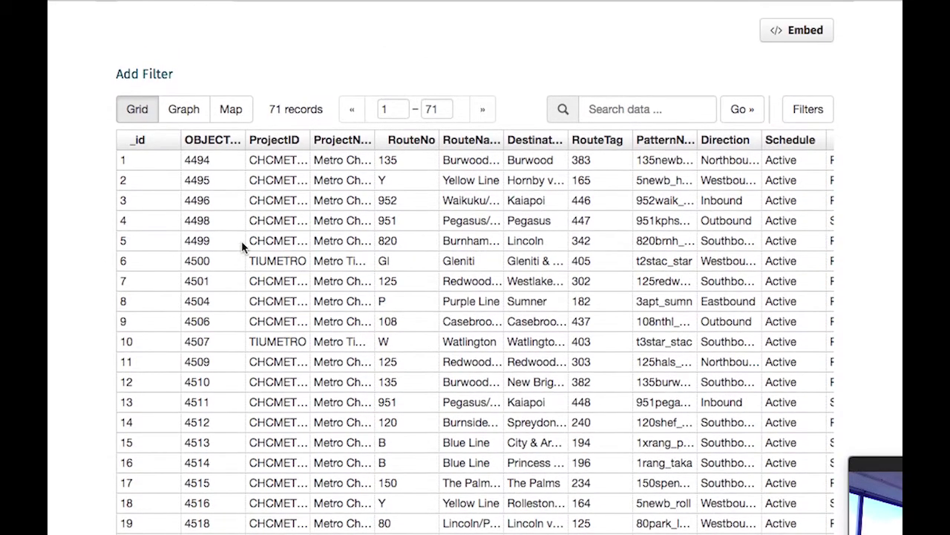
left_click(417, 139)
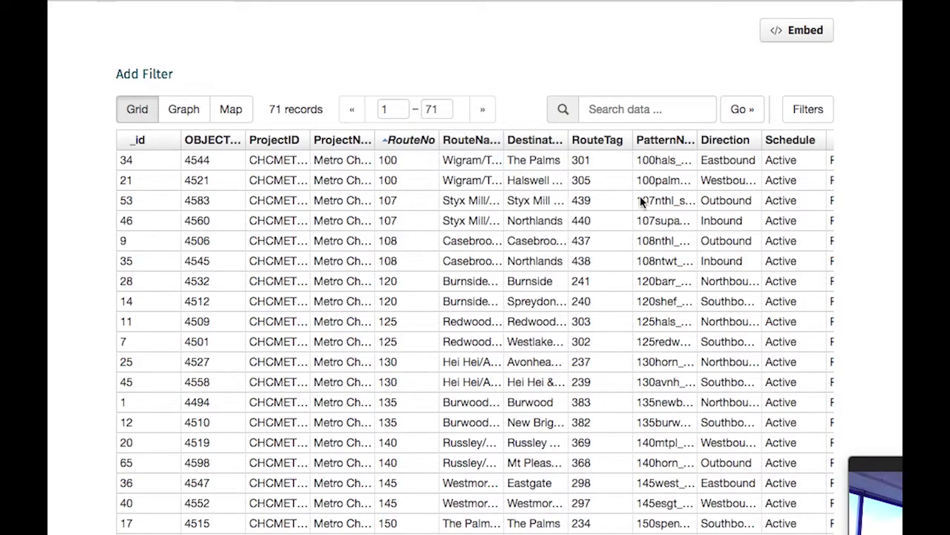
Search the Bus Routes records in the Data Explorer for "Inbound".
left_click(607, 111)
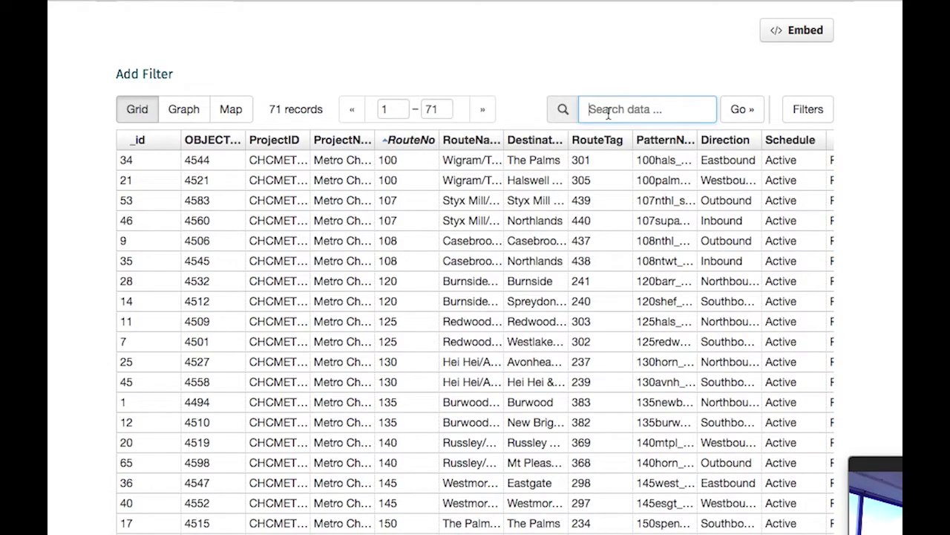
type("I")
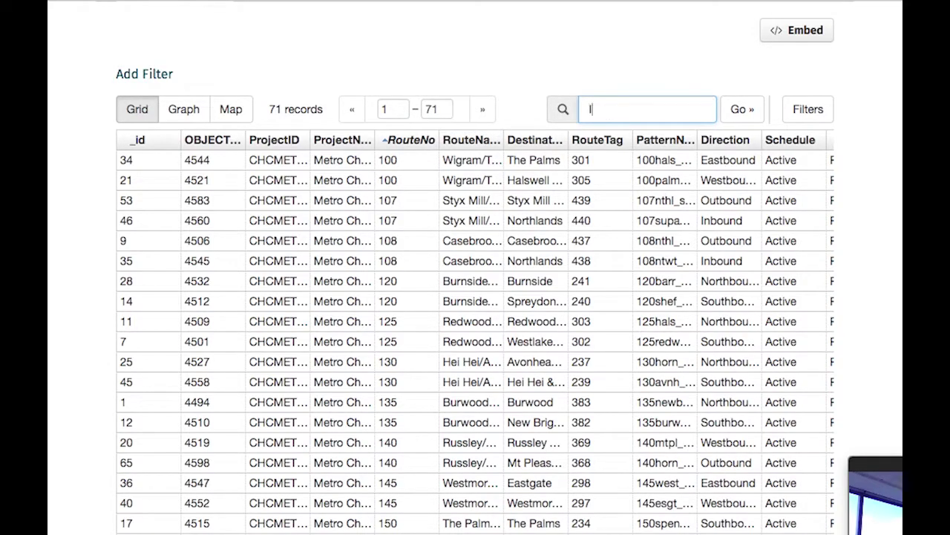
type("nbound")
left_click(742, 109)
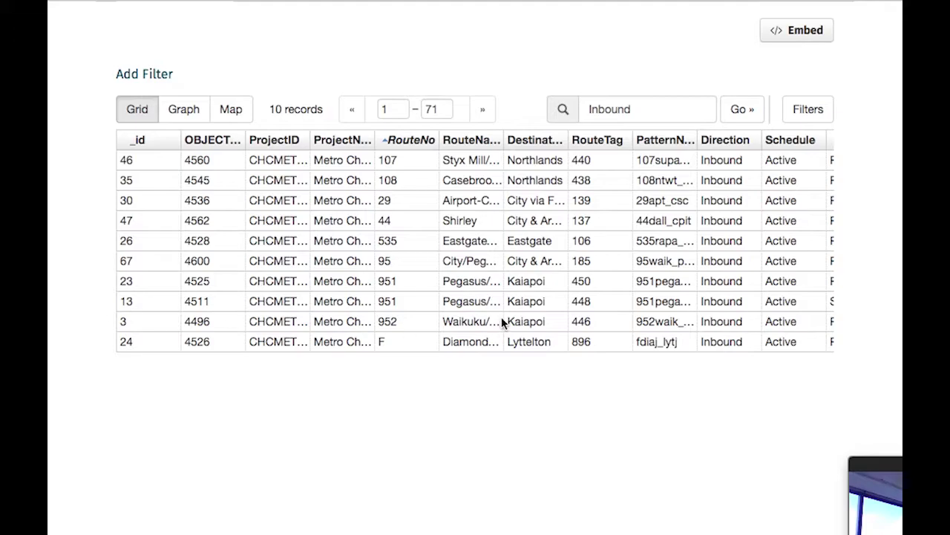
Show the Inbound records as a lines-and-points graph with Schedule as the group column and _id as Series A.
left_click(183, 117)
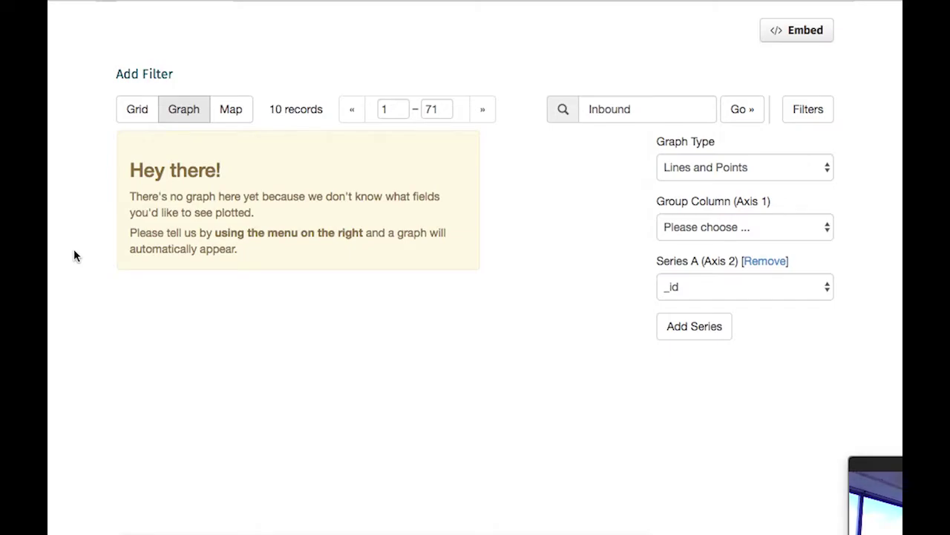
left_click(709, 229)
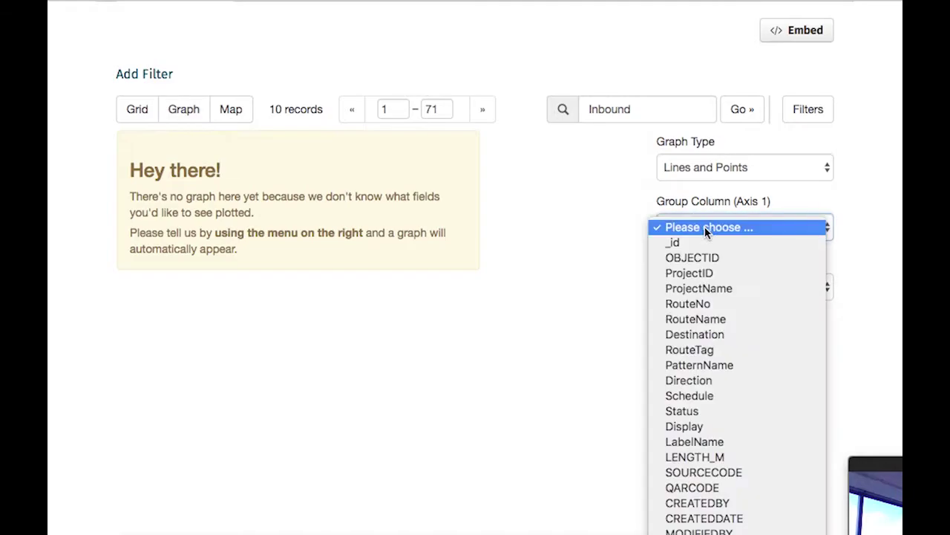
left_click(724, 395)
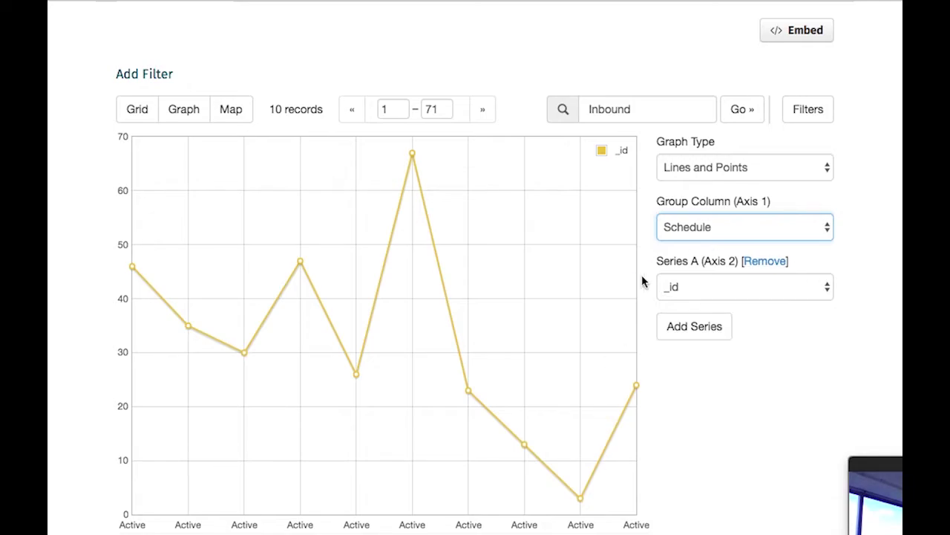
left_click(695, 228)
left_click(690, 227)
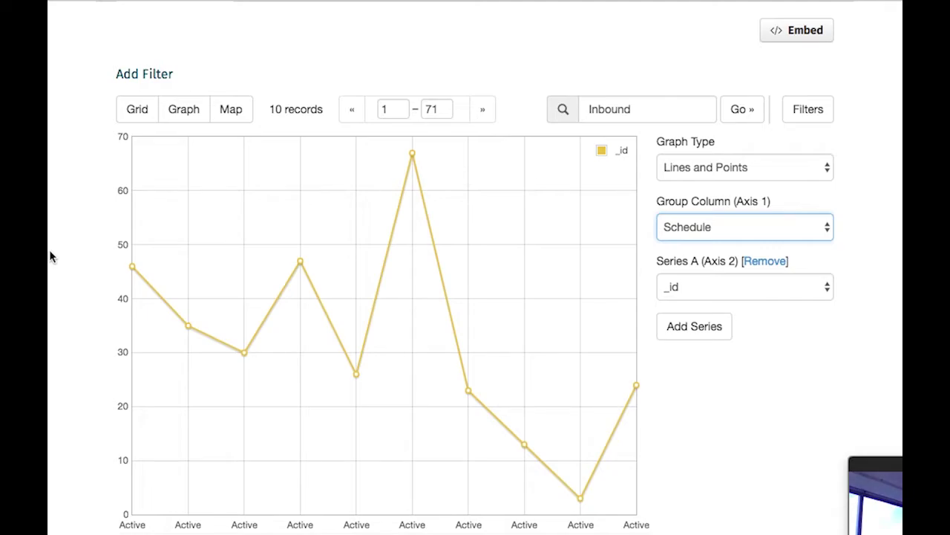
scroll(74, 102, "up", 5)
scroll(475, 267, "up", 8)
scroll(475, 267, "down", 13)
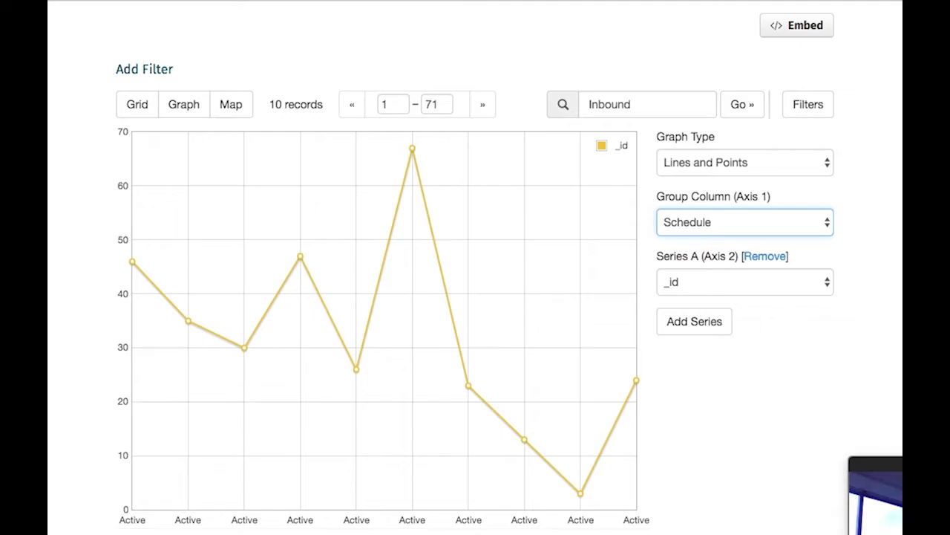
Open the full datasets listing and filter it by location with a rectangle drawn around Auckland.
scroll(161, 304, "up", 10)
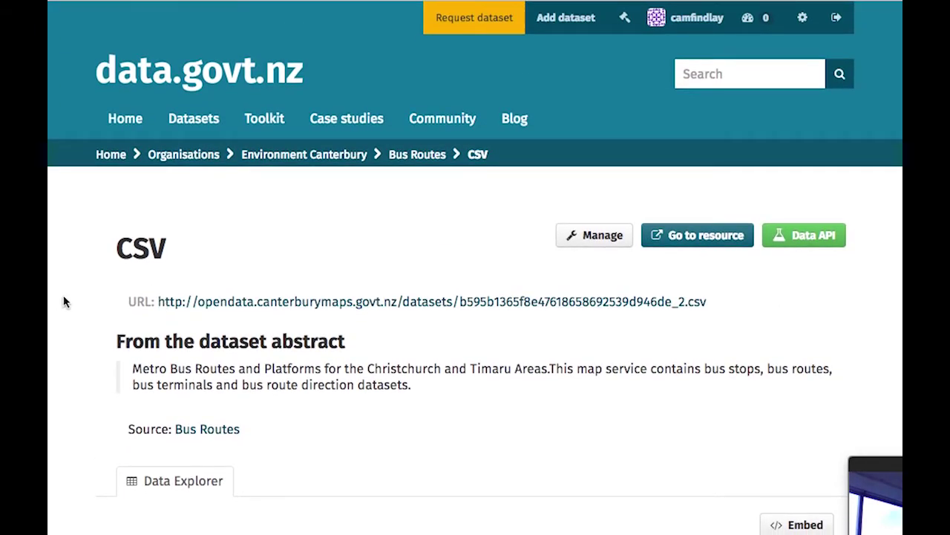
left_click(196, 121)
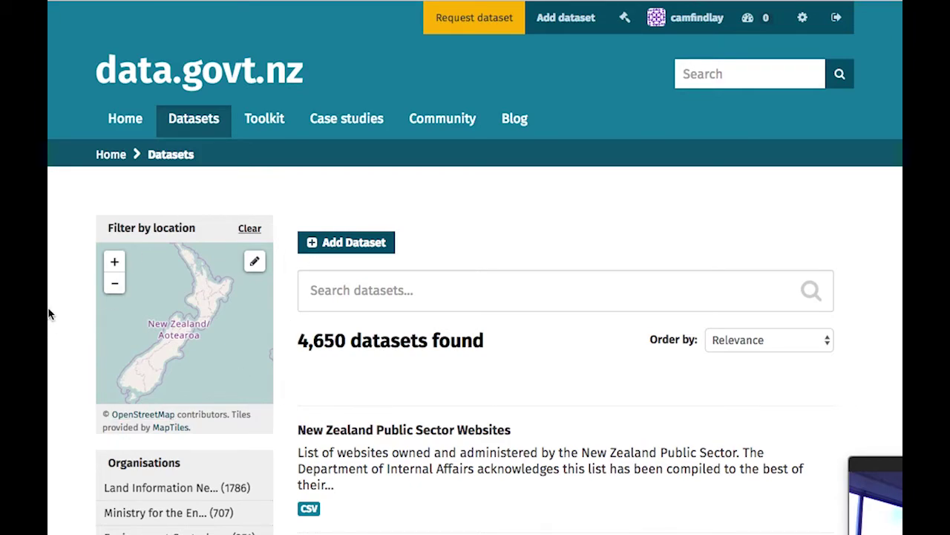
left_click(255, 263)
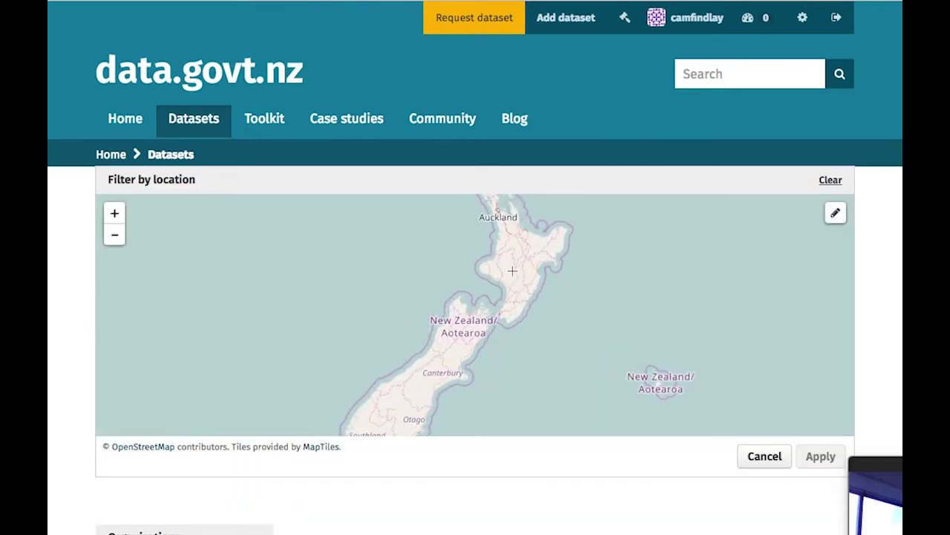
scroll(465, 215, "up", 1)
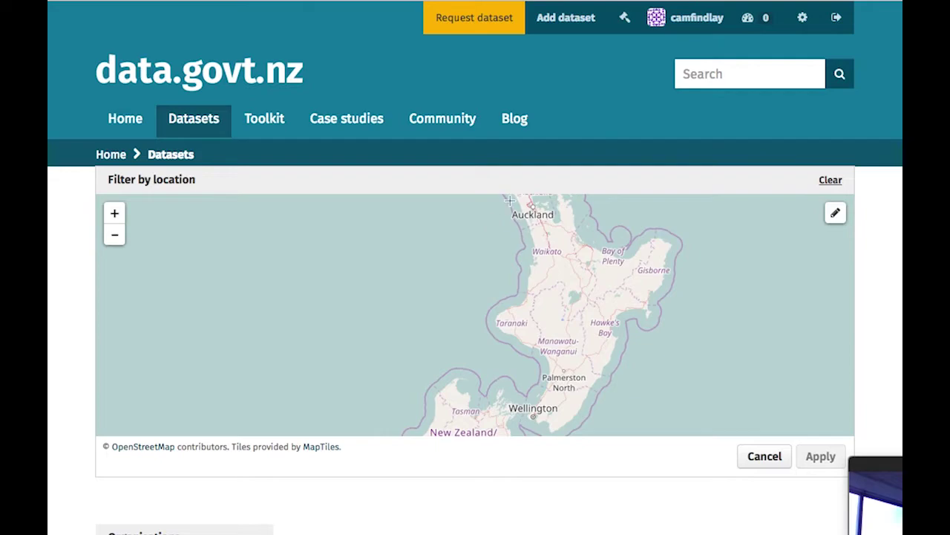
left_click_drag(516, 196, 554, 221)
left_click(828, 460)
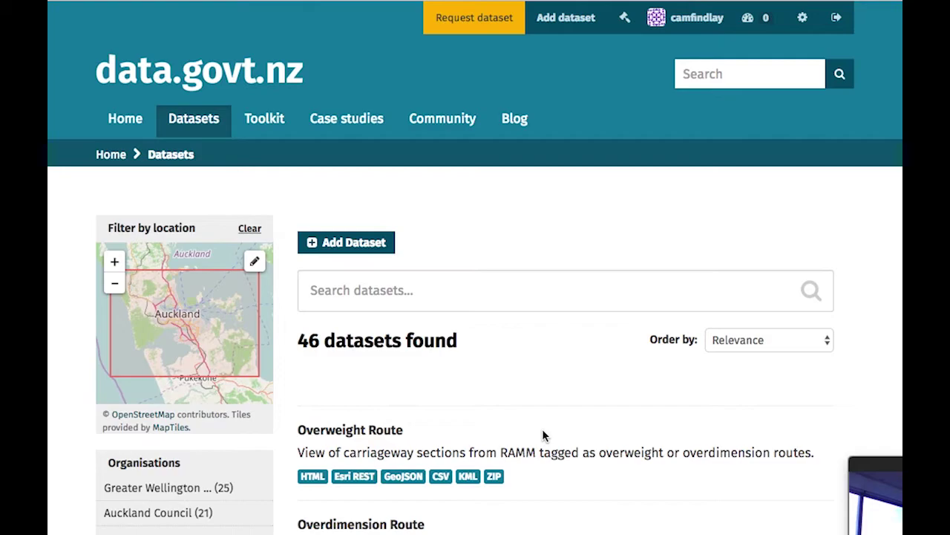
Examine the location-filtered Auckland datasets, including the bus route and bus stop entries and their available formats.
scroll(542, 428, "down", 5)
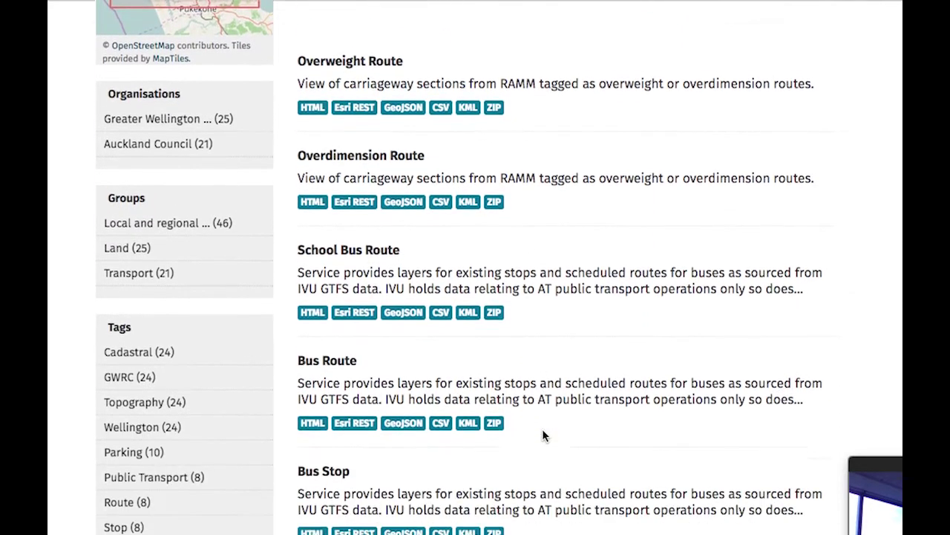
scroll(542, 428, "up", 2)
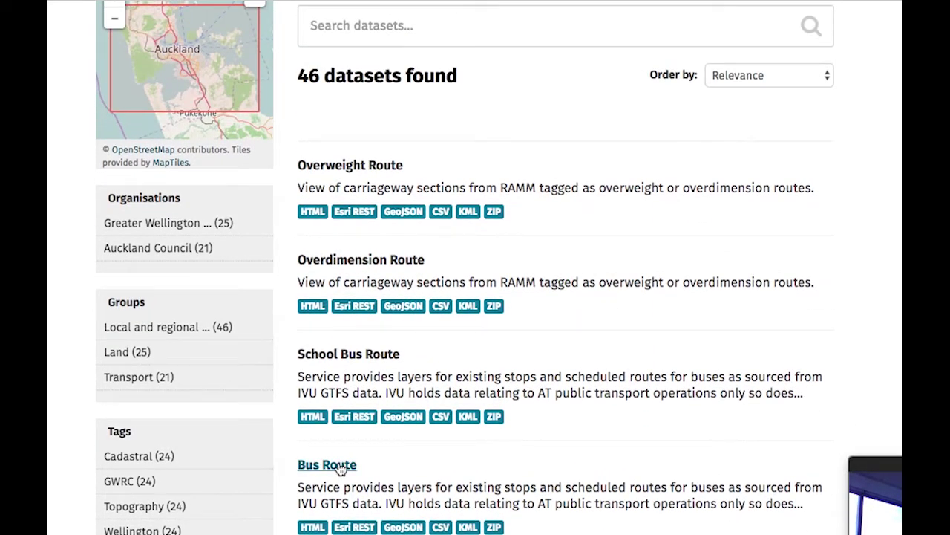
scroll(340, 468, "down", 3)
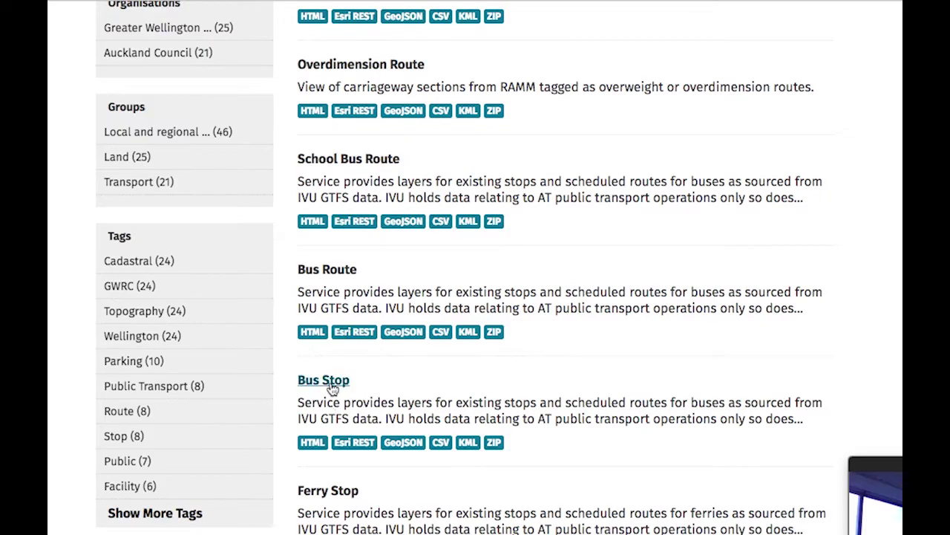
scroll(332, 388, "up", 6)
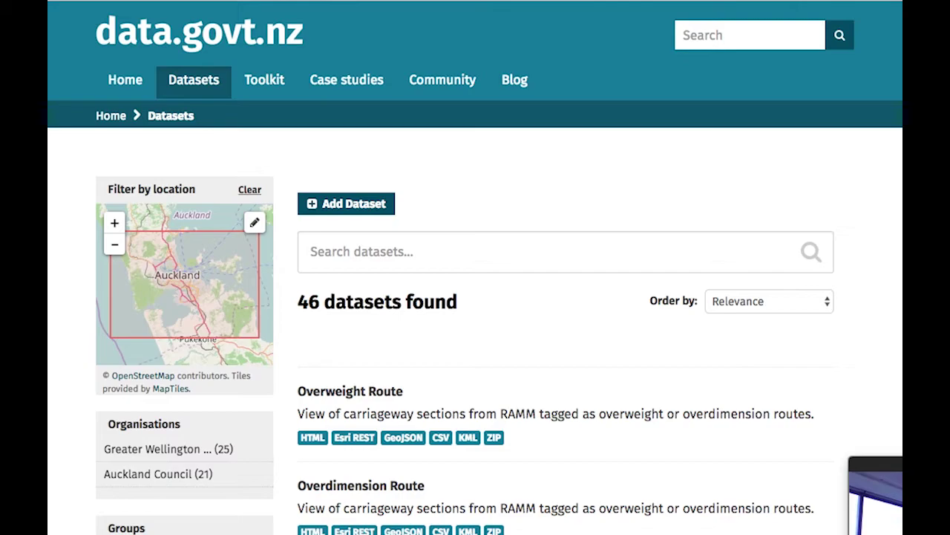
scroll(475, 297, "up", 2)
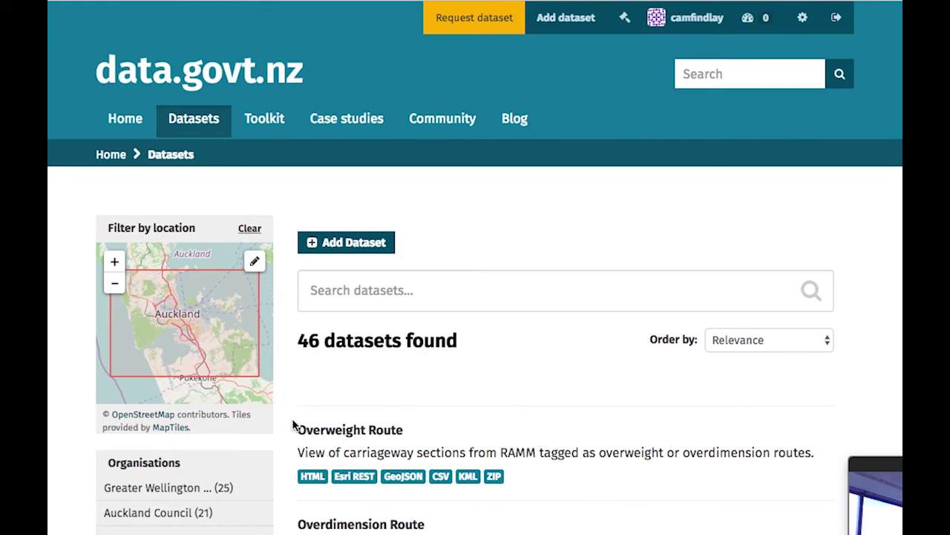
Switch to Skype and view the ongoing video call.
key("super+Tab")
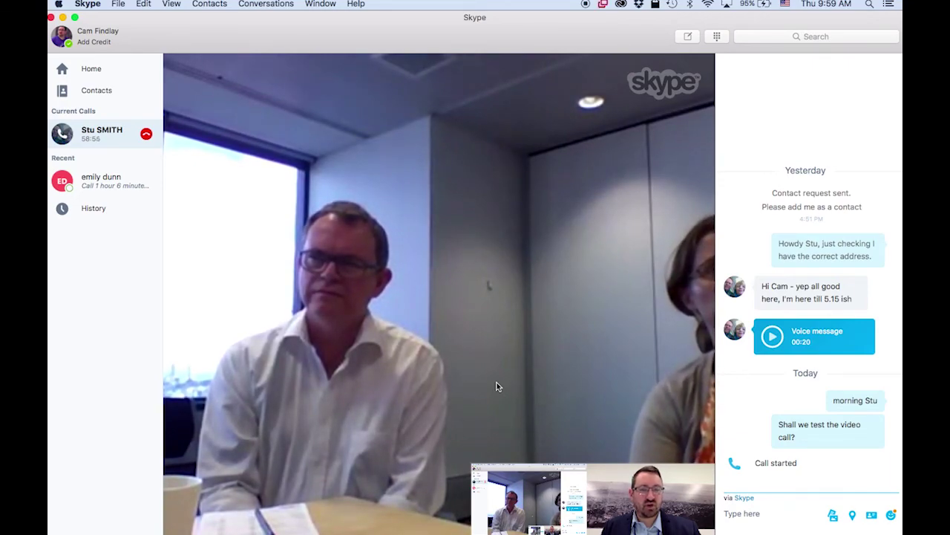
mouse_move(321, 379)
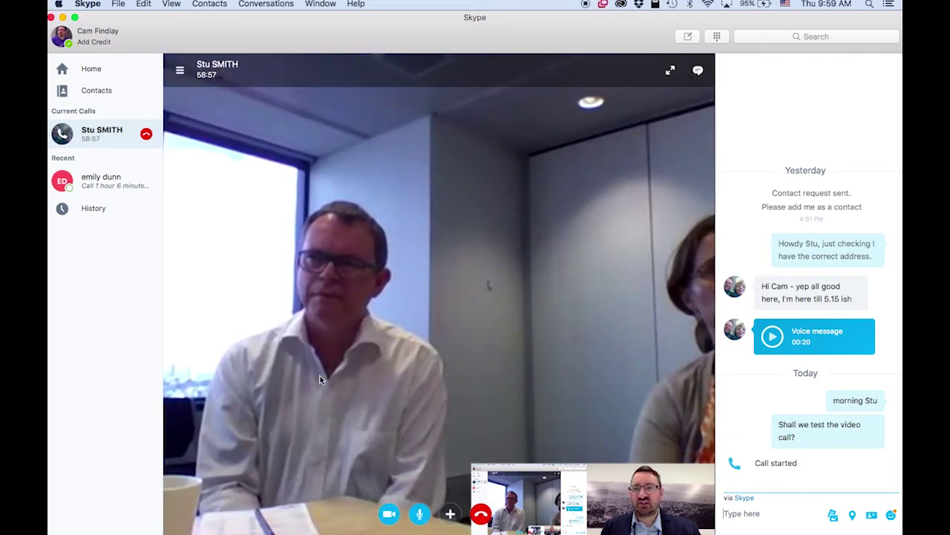